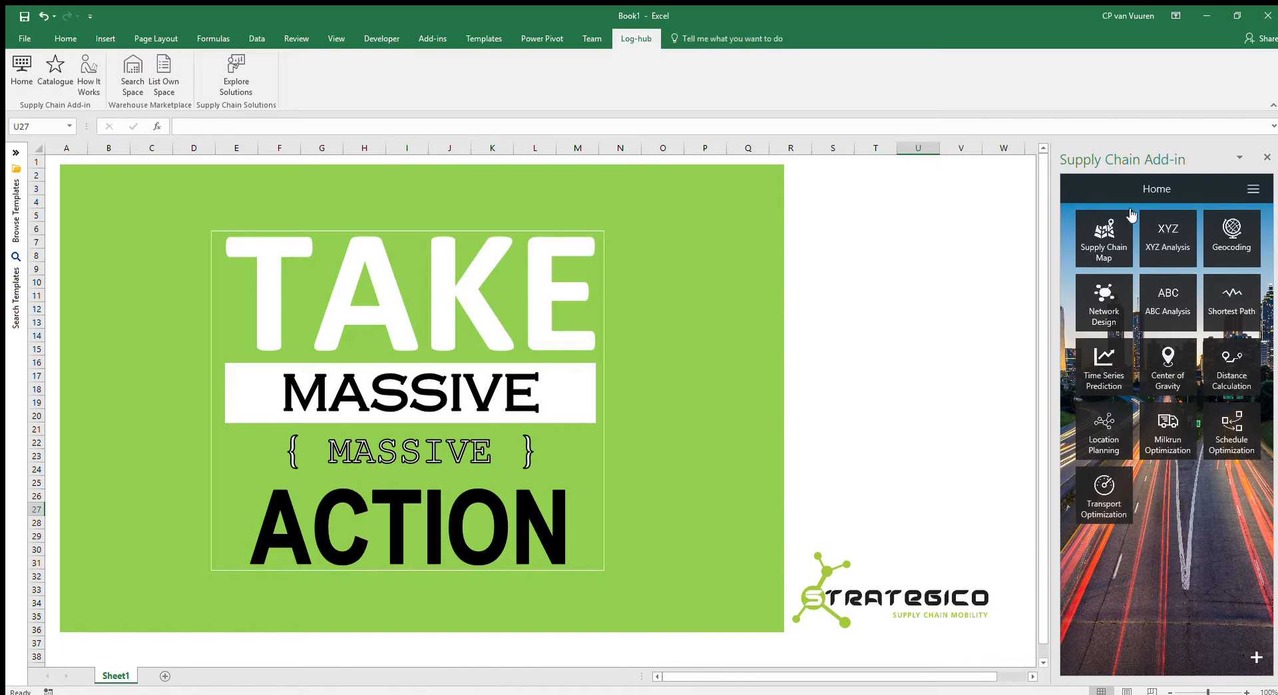
Step: Open the Network Design tool and generate its address-based input data template
{"action": "mouse_move", "coordinate": [1107, 240]}
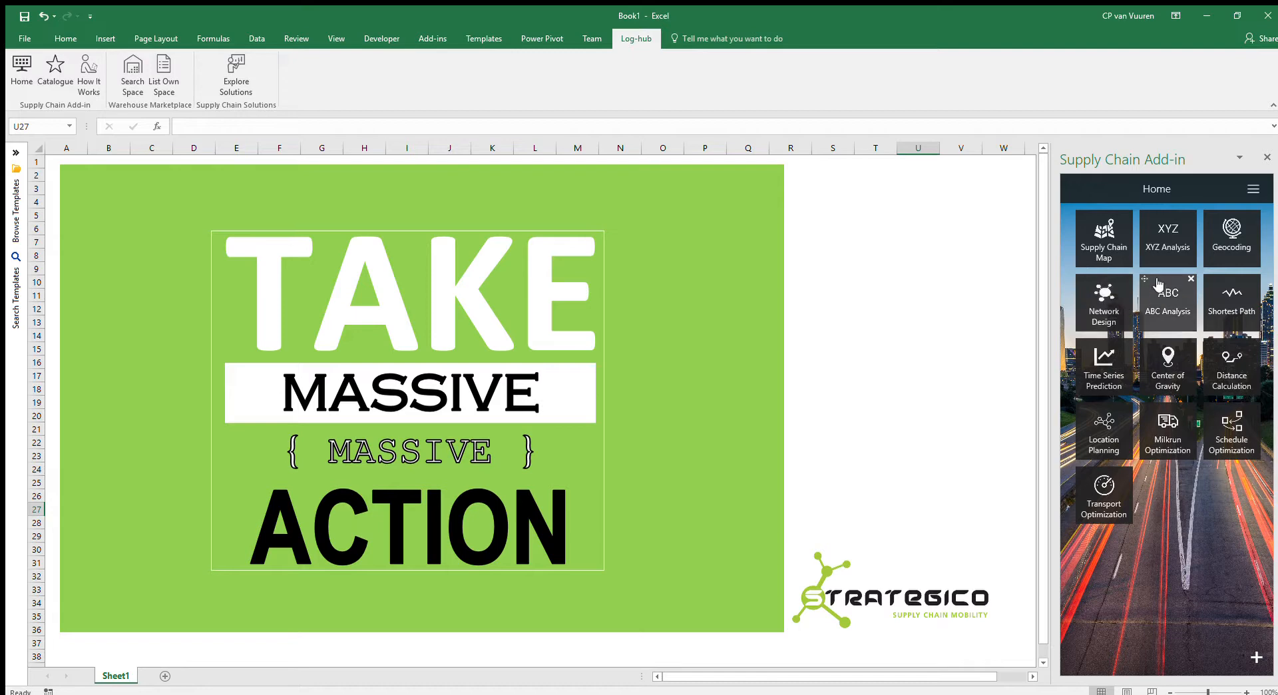
{"action": "left_click", "coordinate": [1102, 296]}
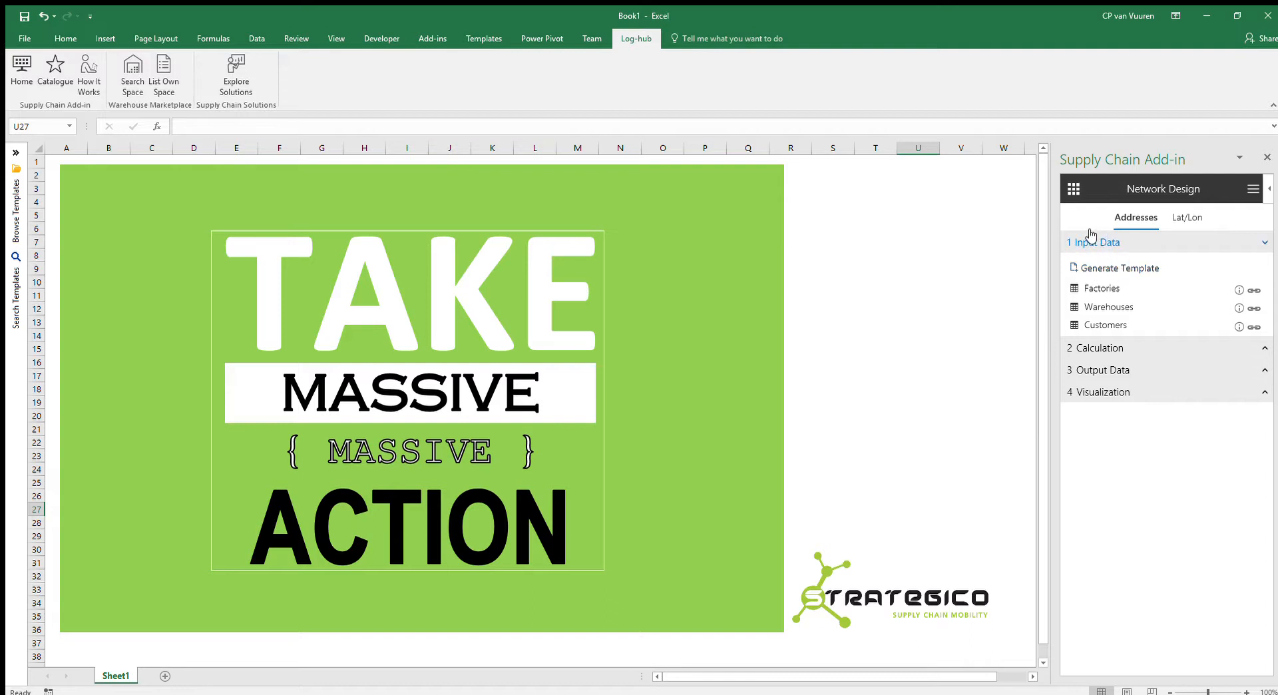
{"action": "left_click", "coordinate": [1137, 238]}
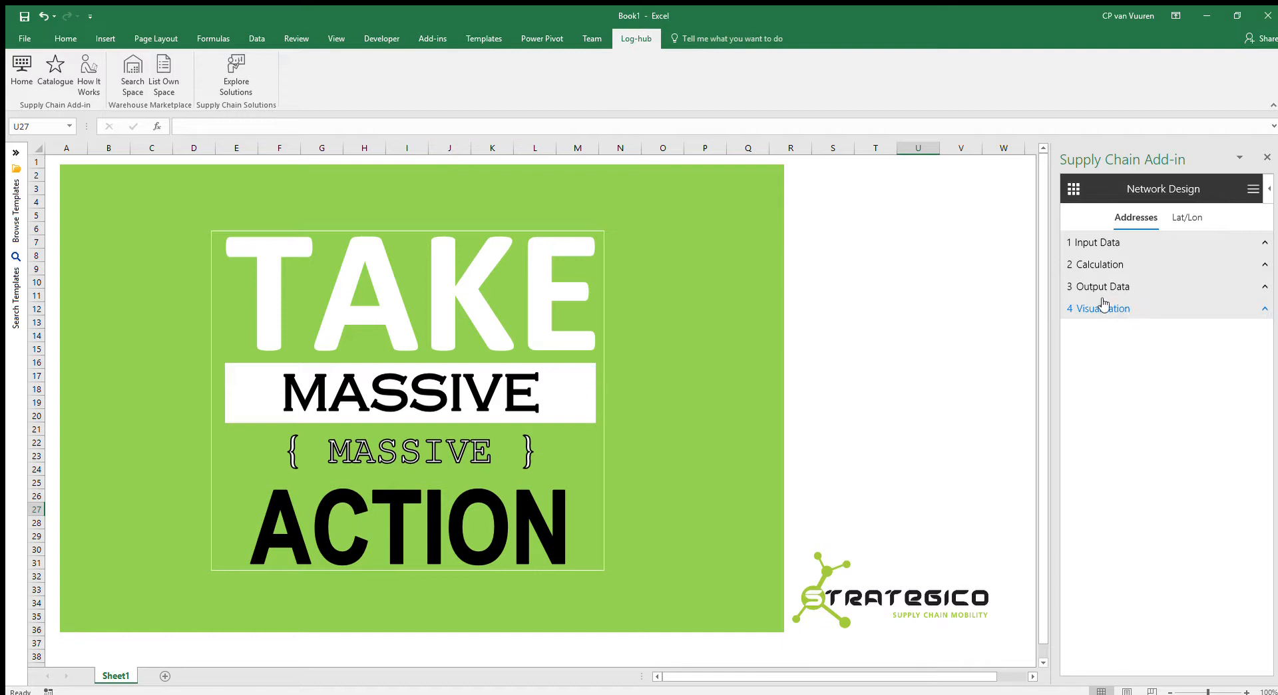
{"action": "left_click", "coordinate": [1110, 244]}
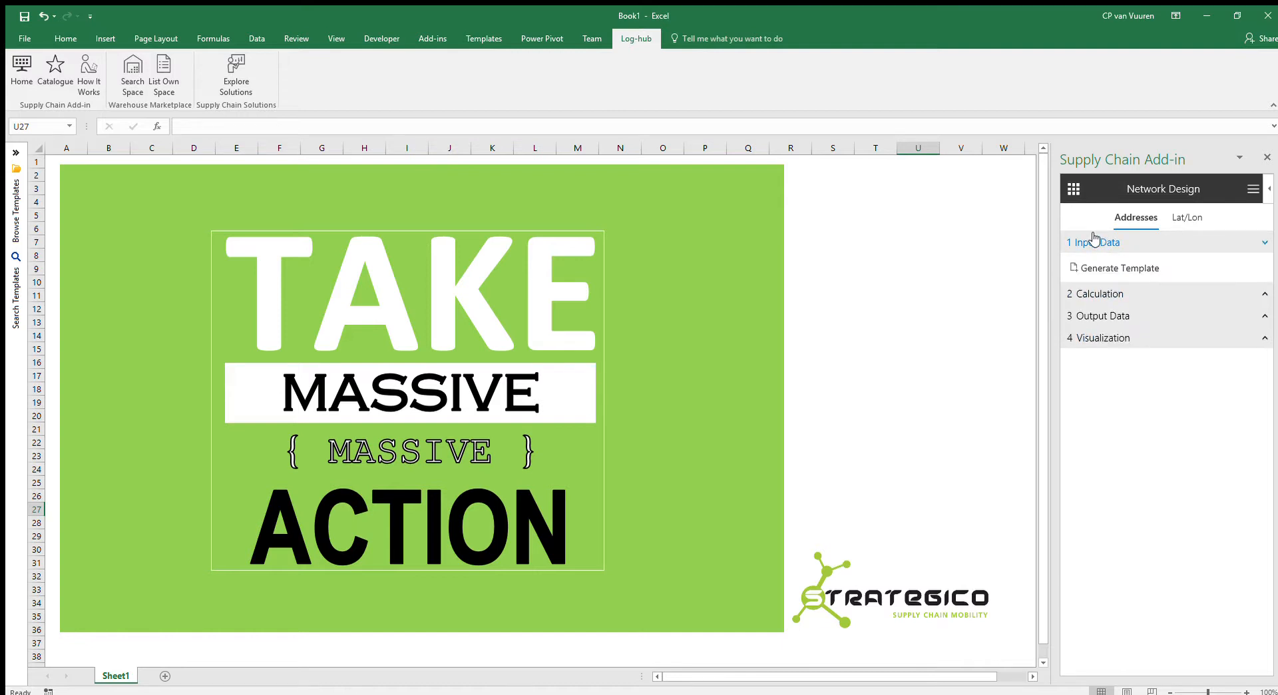
{"action": "left_click", "coordinate": [1115, 269]}
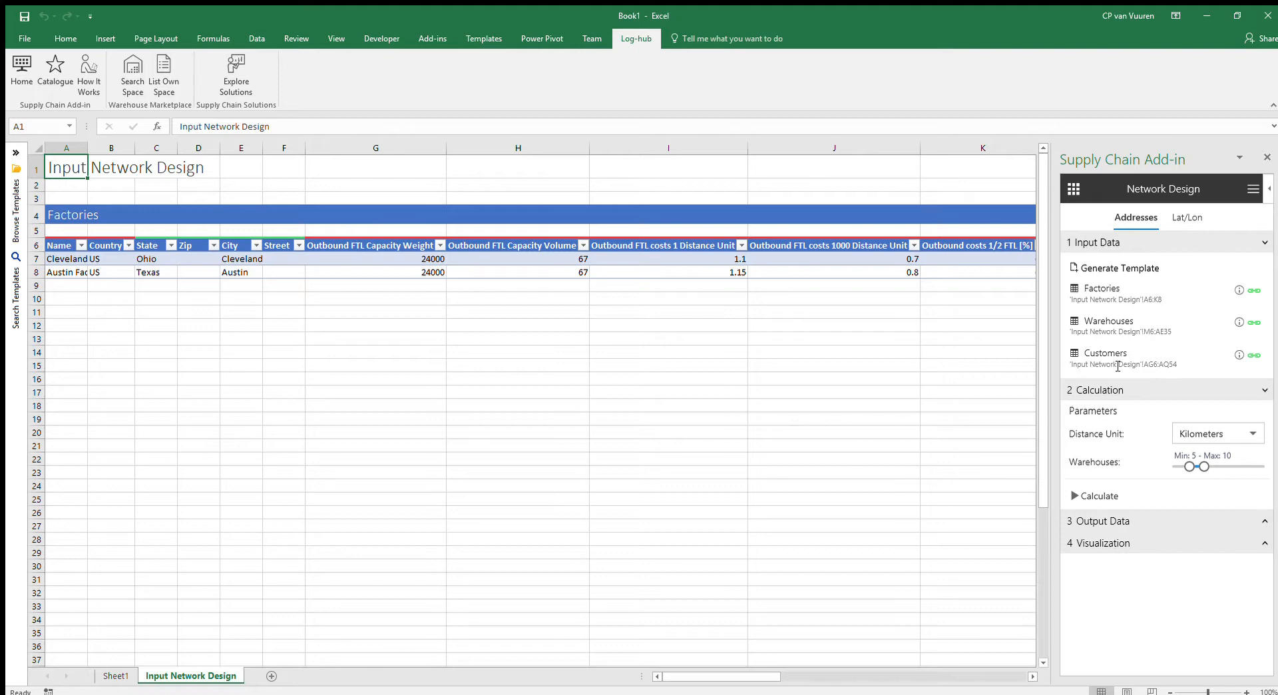
Step: Examine the Factories table's names, countries, states, outbound FTL capacities and outbound cost columns
{"action": "left_click", "coordinate": [69, 263]}
{"action": "left_click_drag", "start_coordinate": [104, 258], "coordinate": [105, 268]}
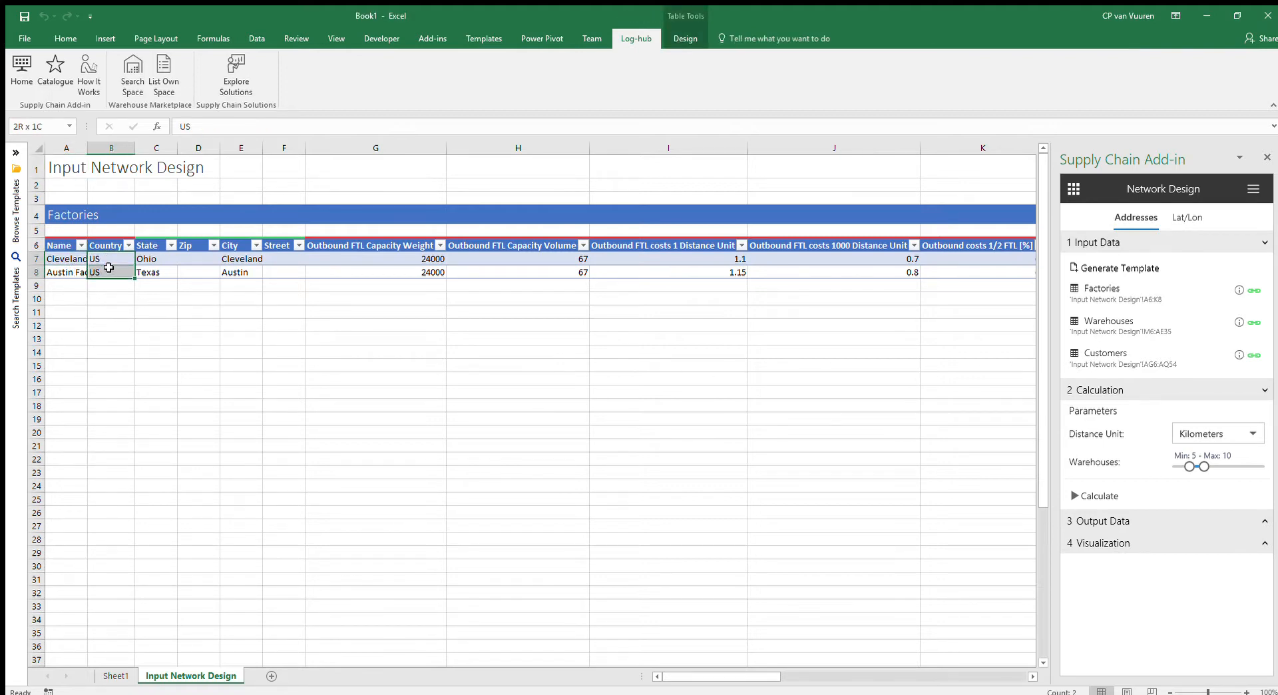
{"action": "left_click", "coordinate": [71, 261]}
{"action": "left_click", "coordinate": [68, 271]}
{"action": "left_click", "coordinate": [97, 260]}
{"action": "left_click", "coordinate": [75, 261]}
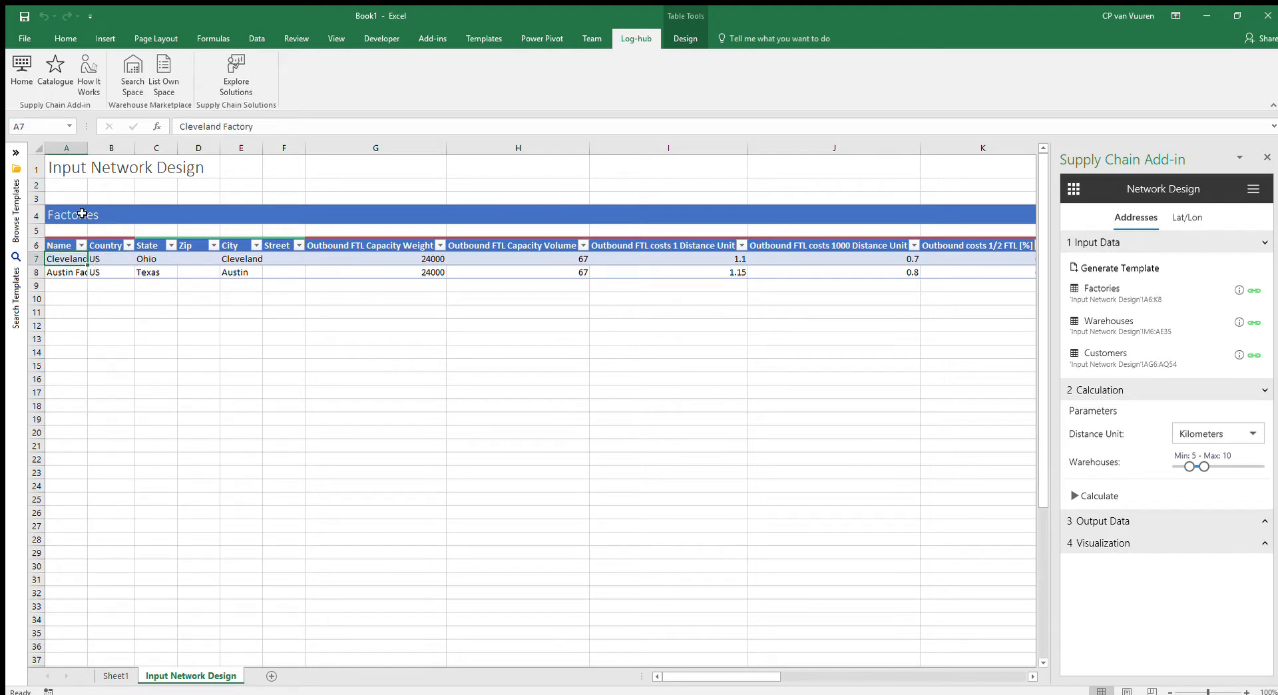
{"action": "left_click", "coordinate": [159, 269]}
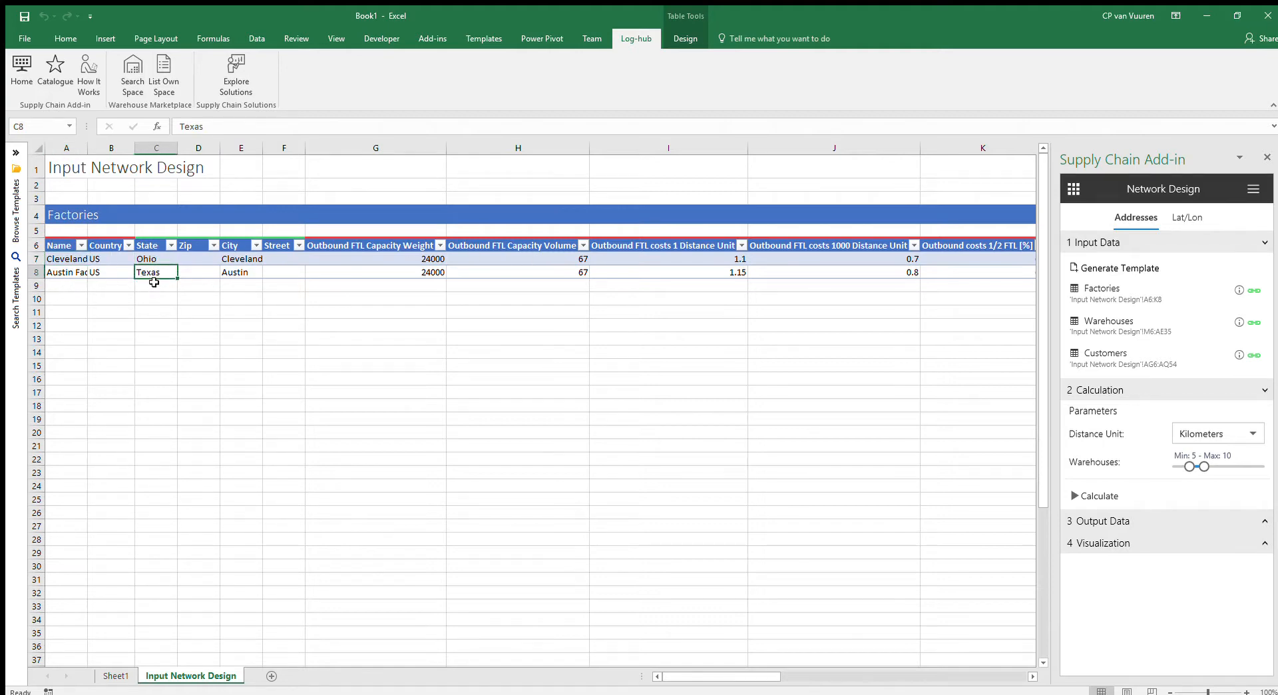
{"action": "left_click", "coordinate": [411, 258]}
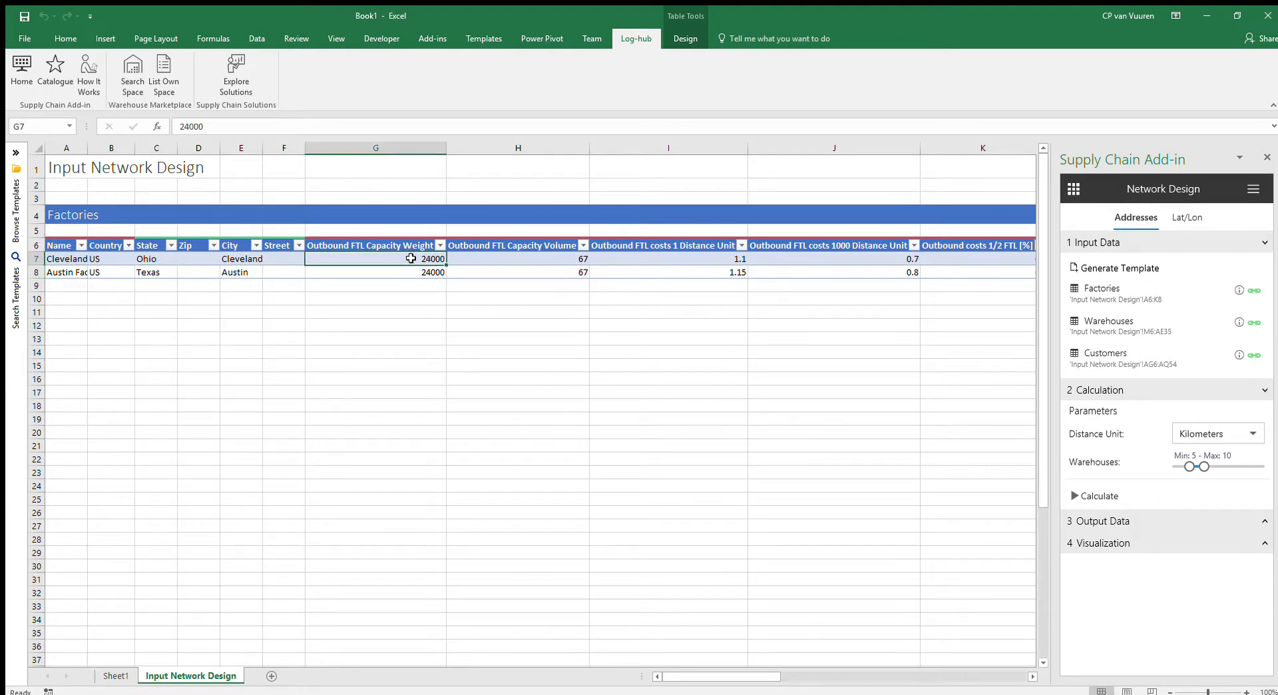
{"action": "left_click", "coordinate": [542, 257]}
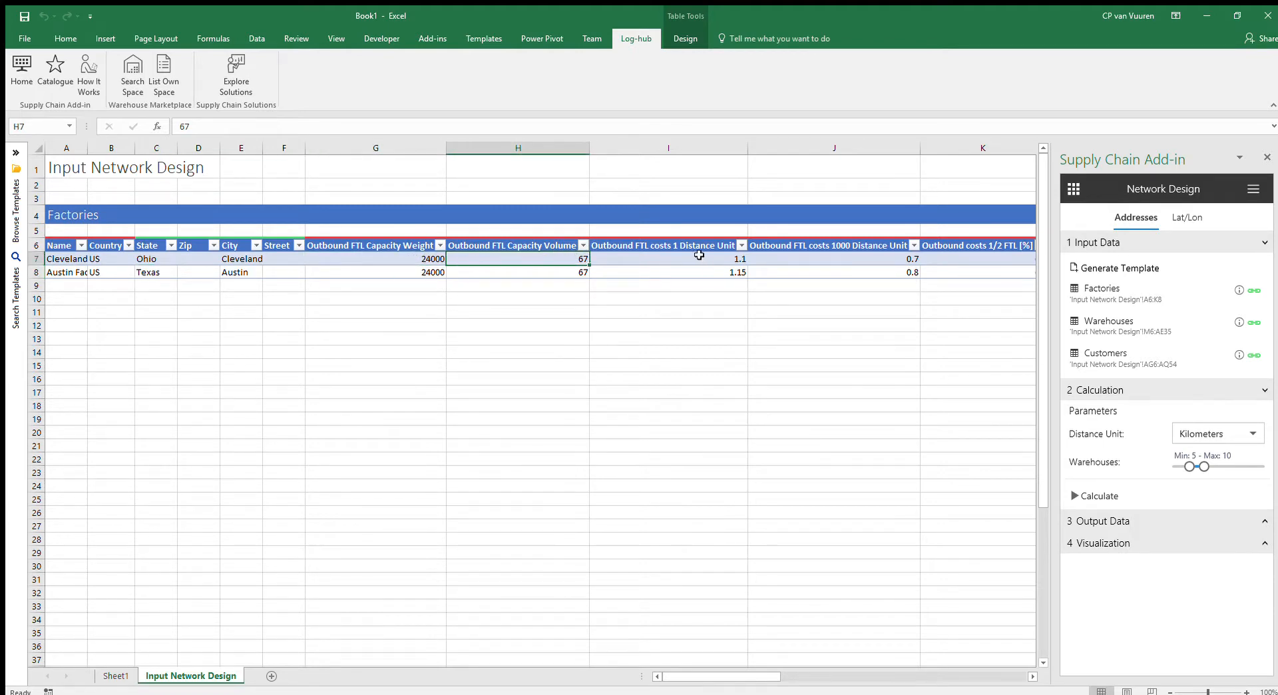
{"action": "left_click", "coordinate": [723, 261]}
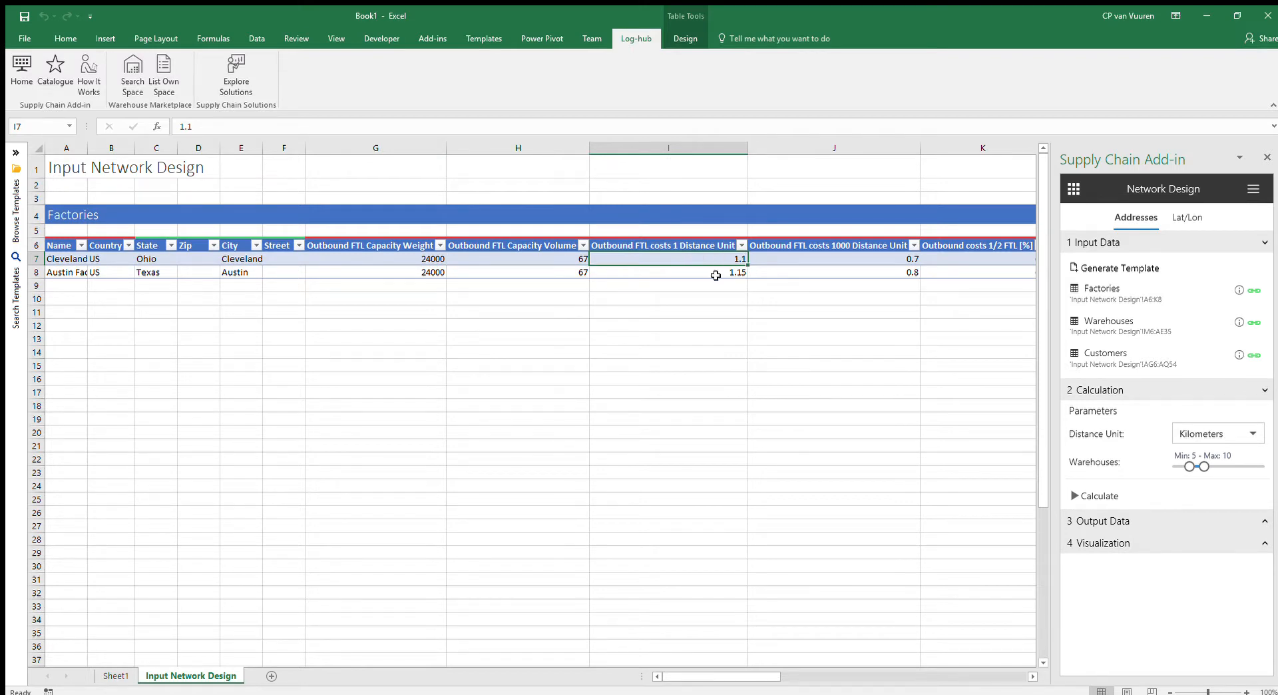
{"action": "left_click", "coordinate": [795, 265]}
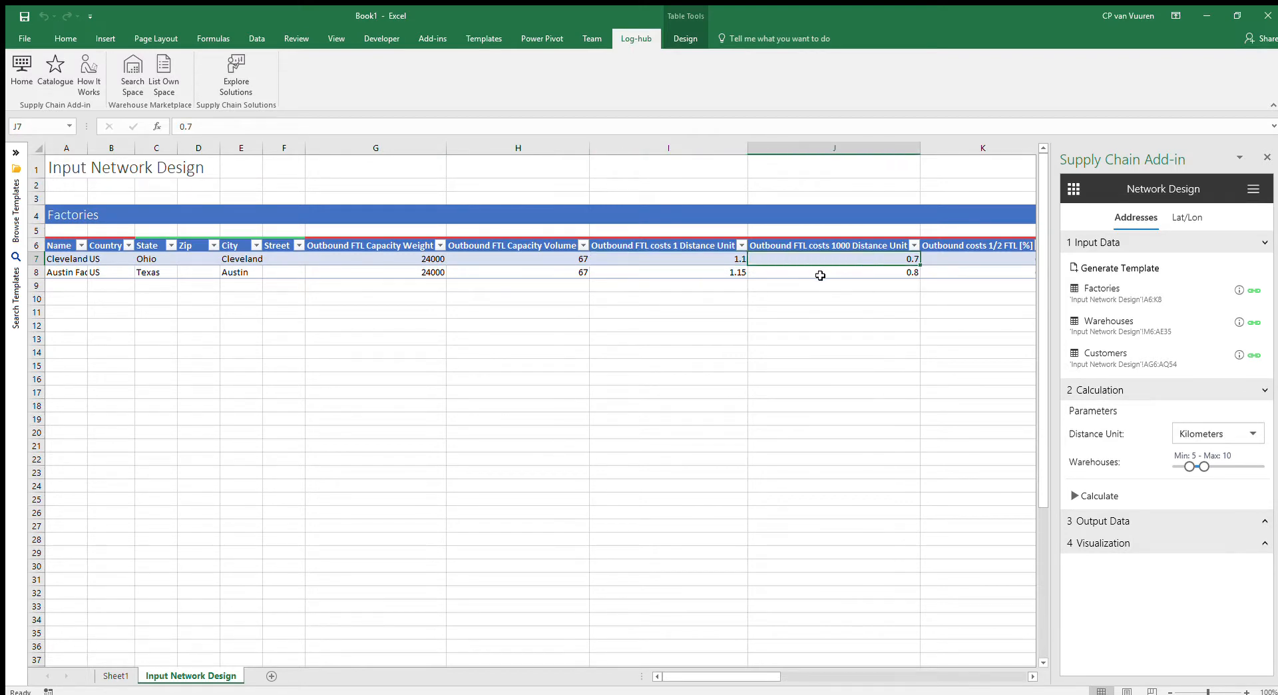
{"action": "key", "text": "Right"}
{"action": "key", "text": "Right"}
{"action": "key", "text": "Right"}
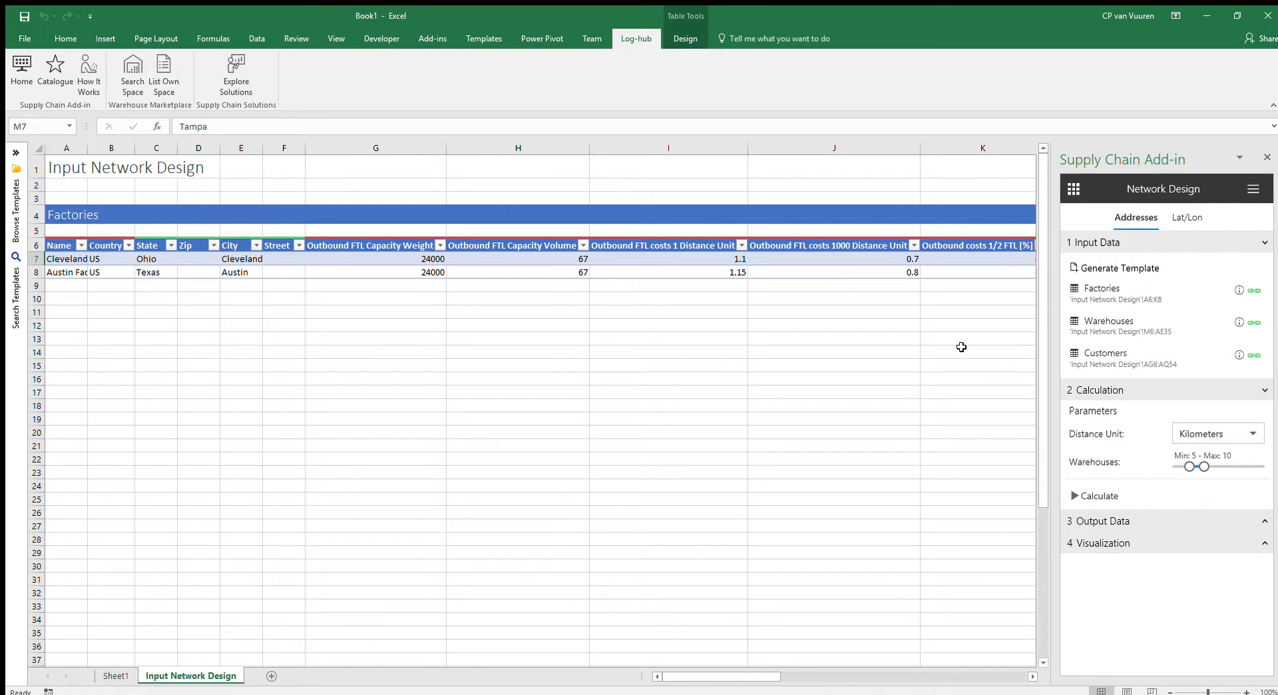
Step: Examine the Warehouses table's cities, maximal weight and volume, unit costs, and outbound FTL capacities and costs
{"action": "left_click_drag", "start_coordinate": [764, 676], "coordinate": [839, 677]}
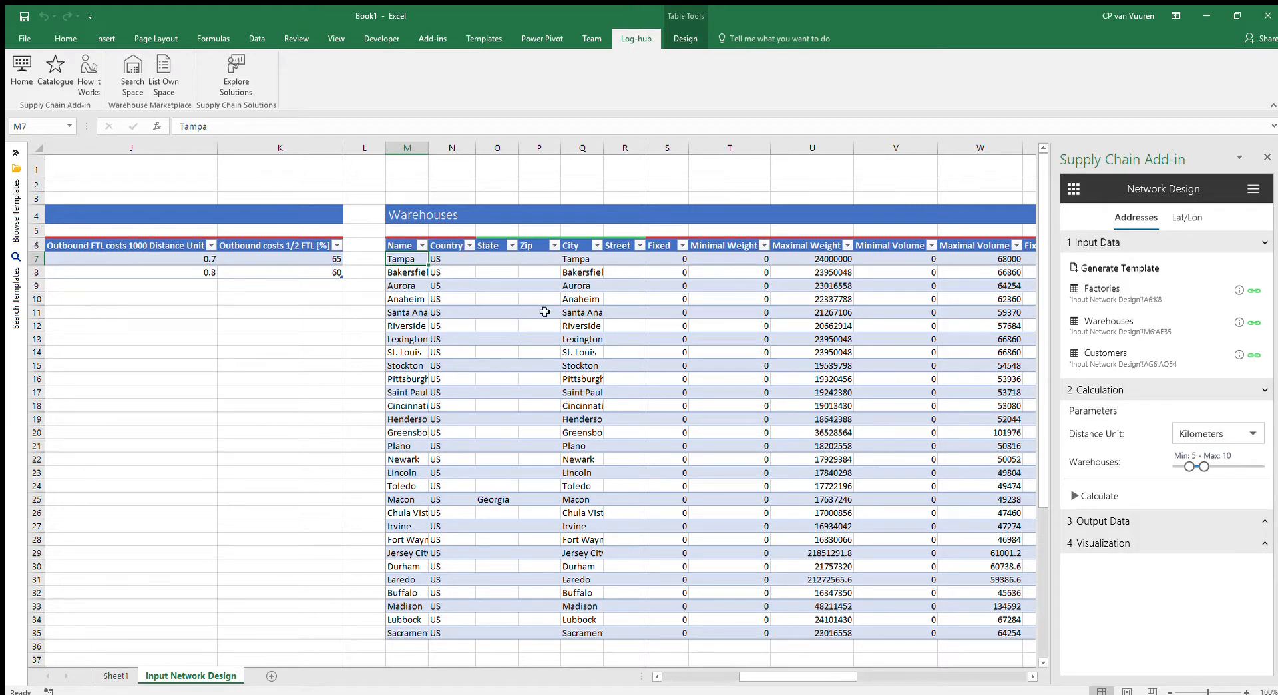
{"action": "left_click", "coordinate": [570, 259]}
{"action": "scroll", "coordinate": [576, 320], "scroll_direction": "down", "scroll_amount": 3}
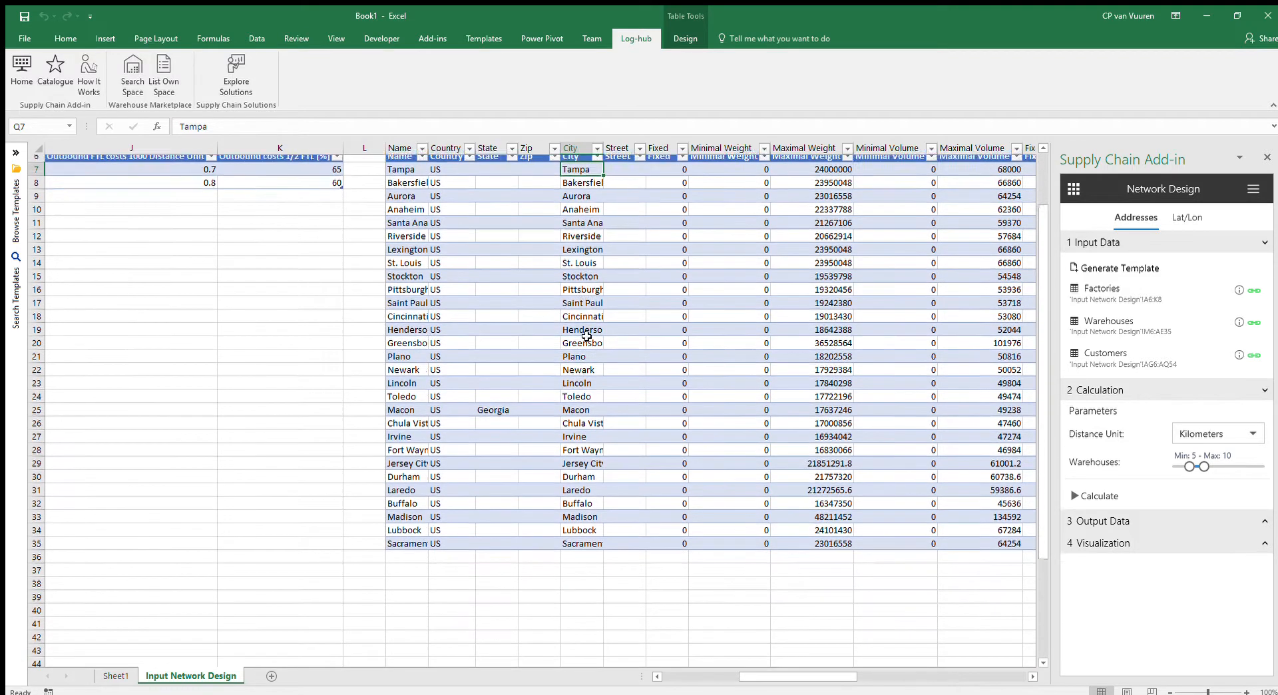
{"action": "scroll", "coordinate": [583, 394], "scroll_direction": "up", "scroll_amount": 3}
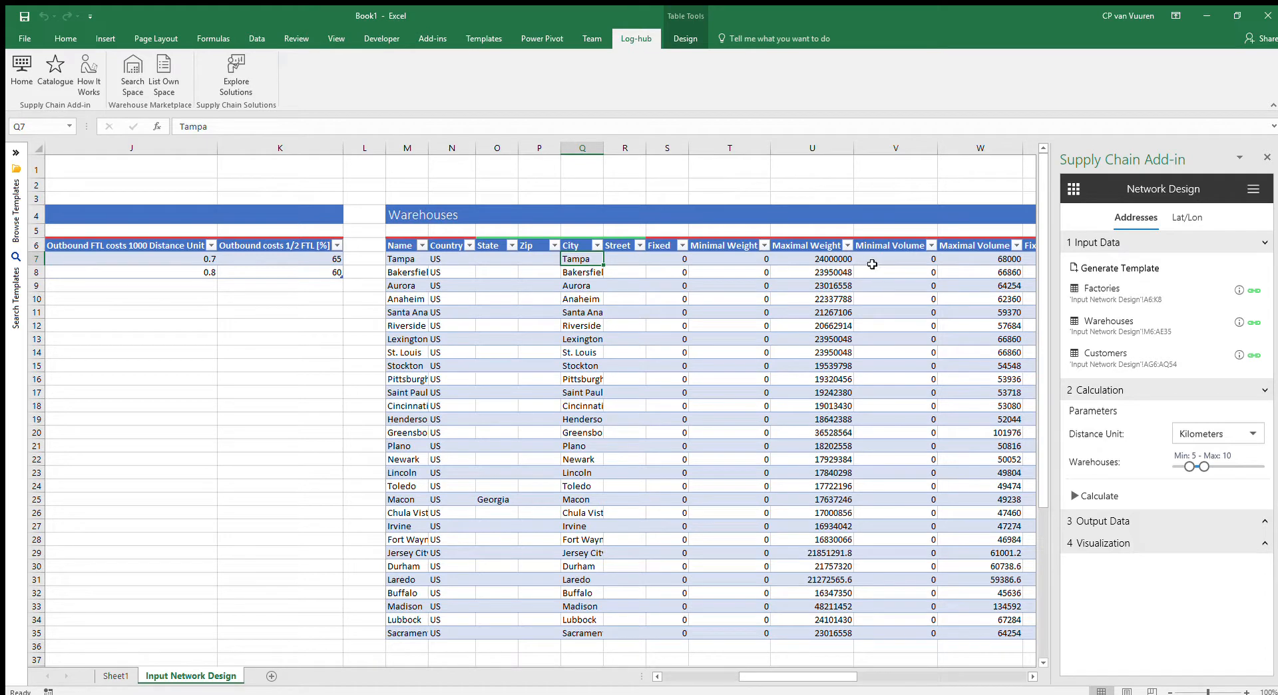
{"action": "left_click", "coordinate": [812, 258]}
{"action": "left_click", "coordinate": [972, 261]}
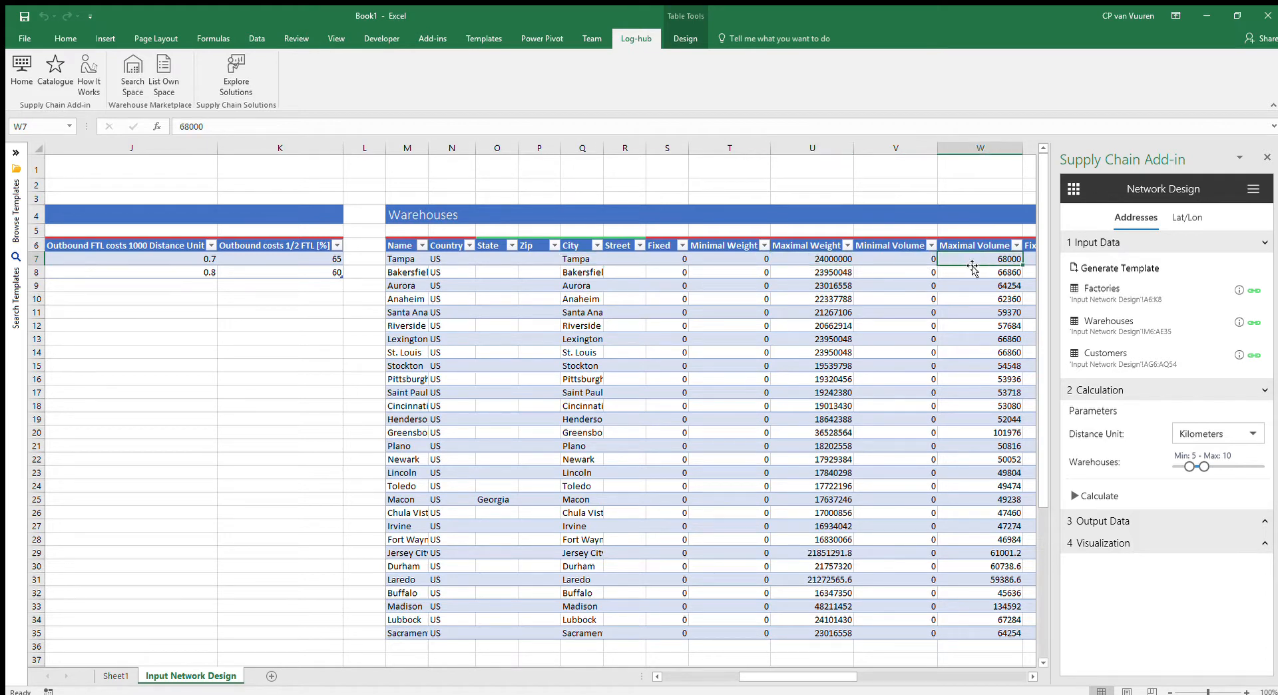
{"action": "left_click_drag", "start_coordinate": [819, 676], "coordinate": [907, 692]}
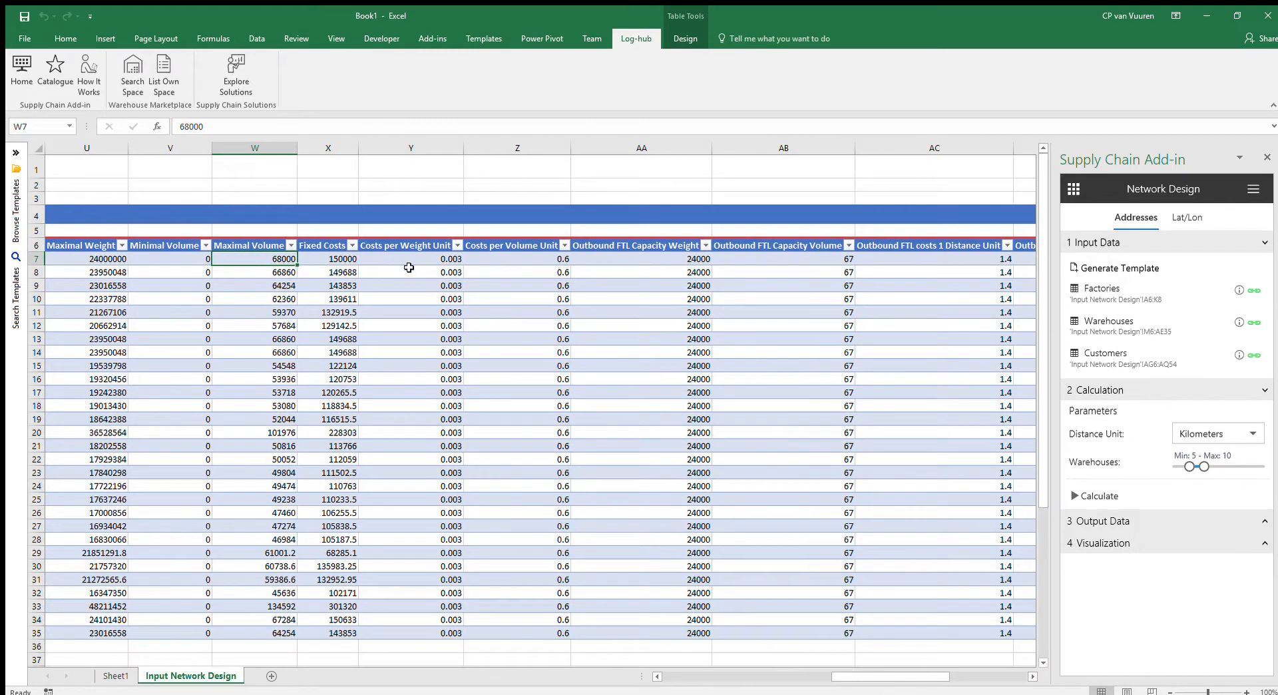
{"action": "left_click", "coordinate": [443, 260]}
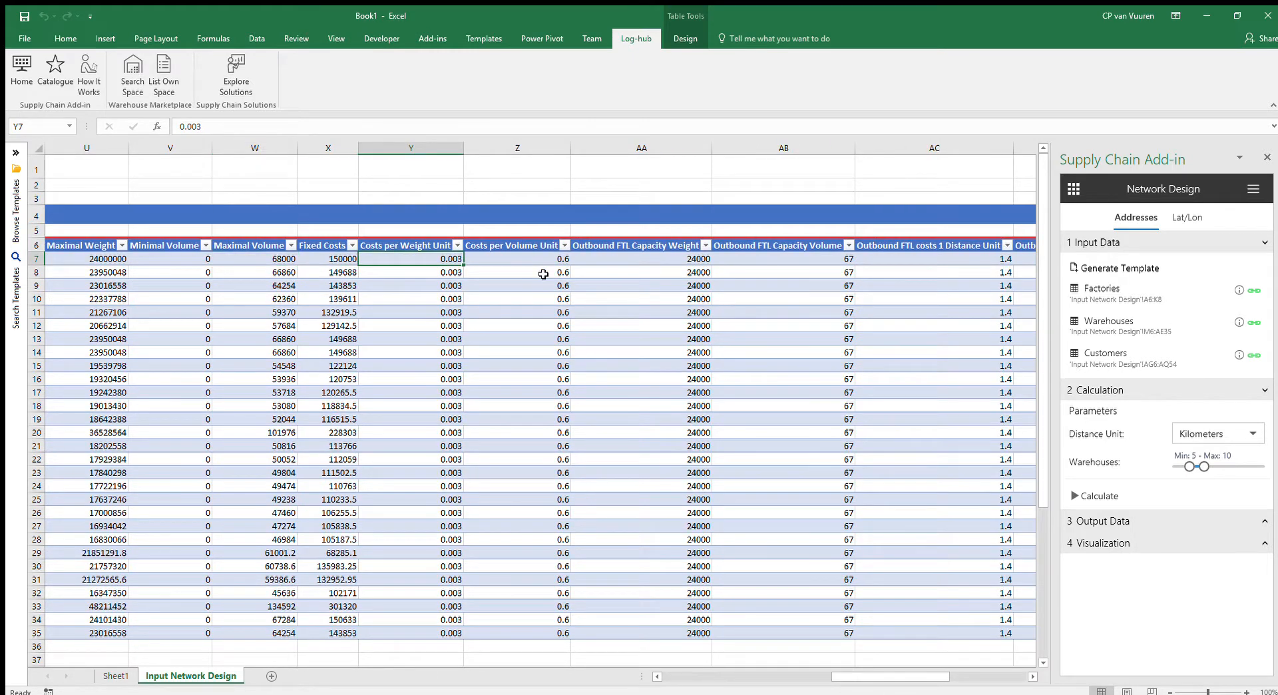
{"action": "left_click", "coordinate": [525, 259]}
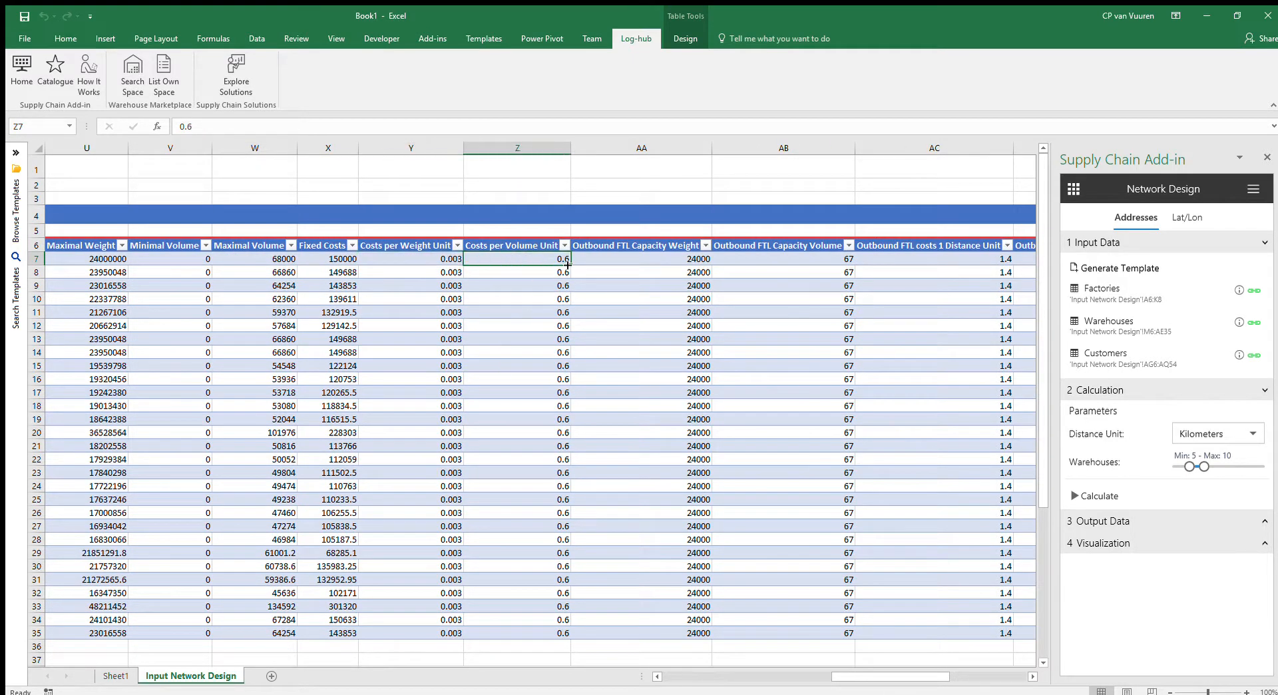
{"action": "left_click", "coordinate": [669, 259]}
{"action": "left_click", "coordinate": [726, 265]}
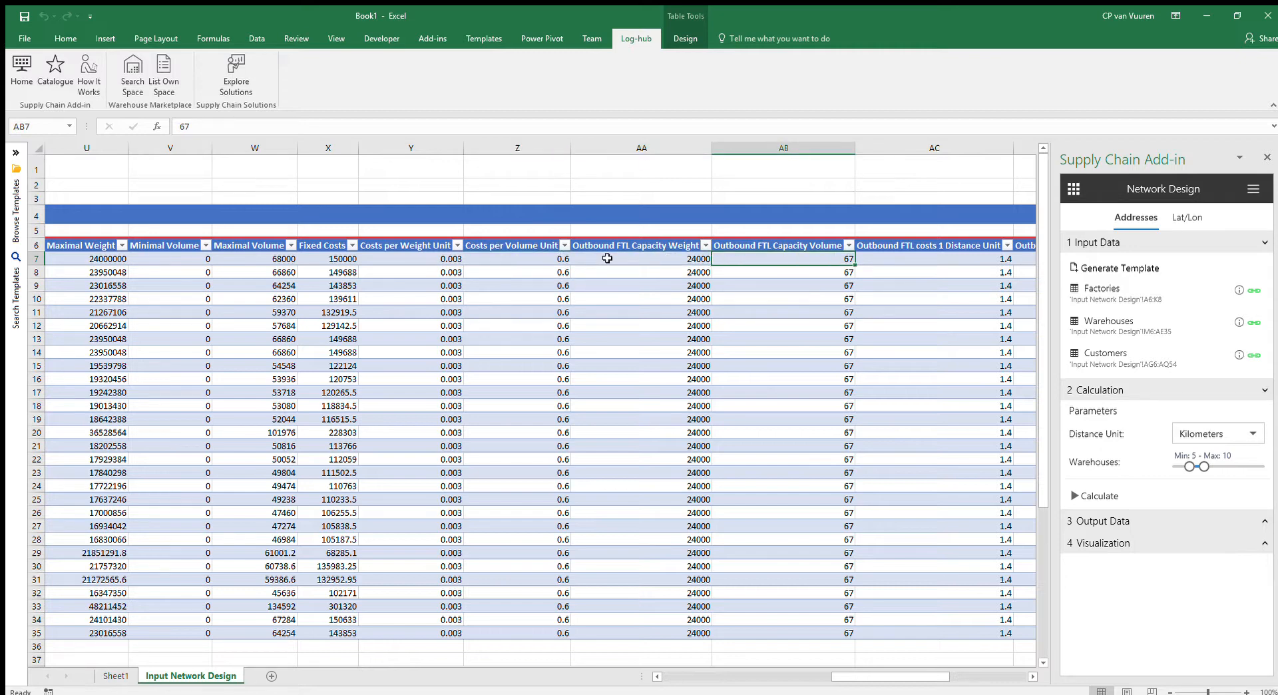
{"action": "left_click", "coordinate": [793, 261]}
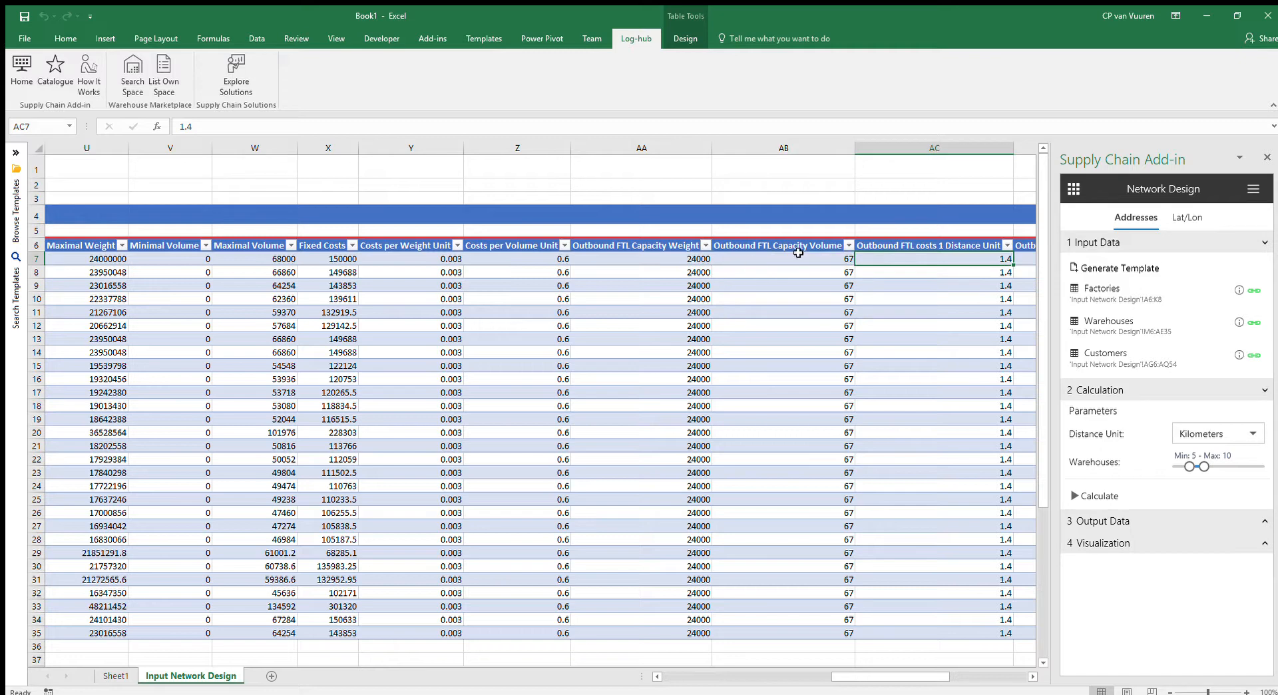
{"action": "key", "text": "Right"}
{"action": "key", "text": "Right"}
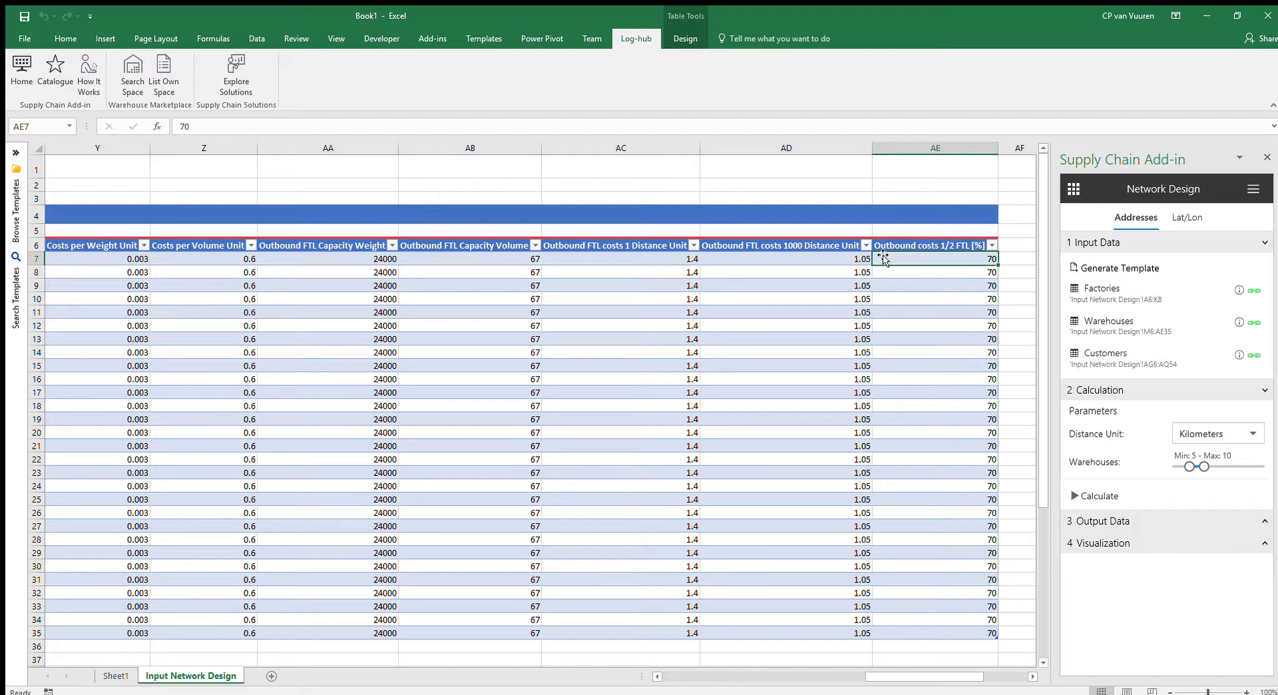
Step: Go through the Customers table's columns as far as Maximum Warehouse Distance
{"action": "key", "text": "Right"}
{"action": "key", "text": "Right"}
{"action": "key", "text": "Right"}
{"action": "key", "text": "Right"}
{"action": "key", "text": "Right"}
{"action": "key", "text": "Right"}
{"action": "key", "text": "Right"}
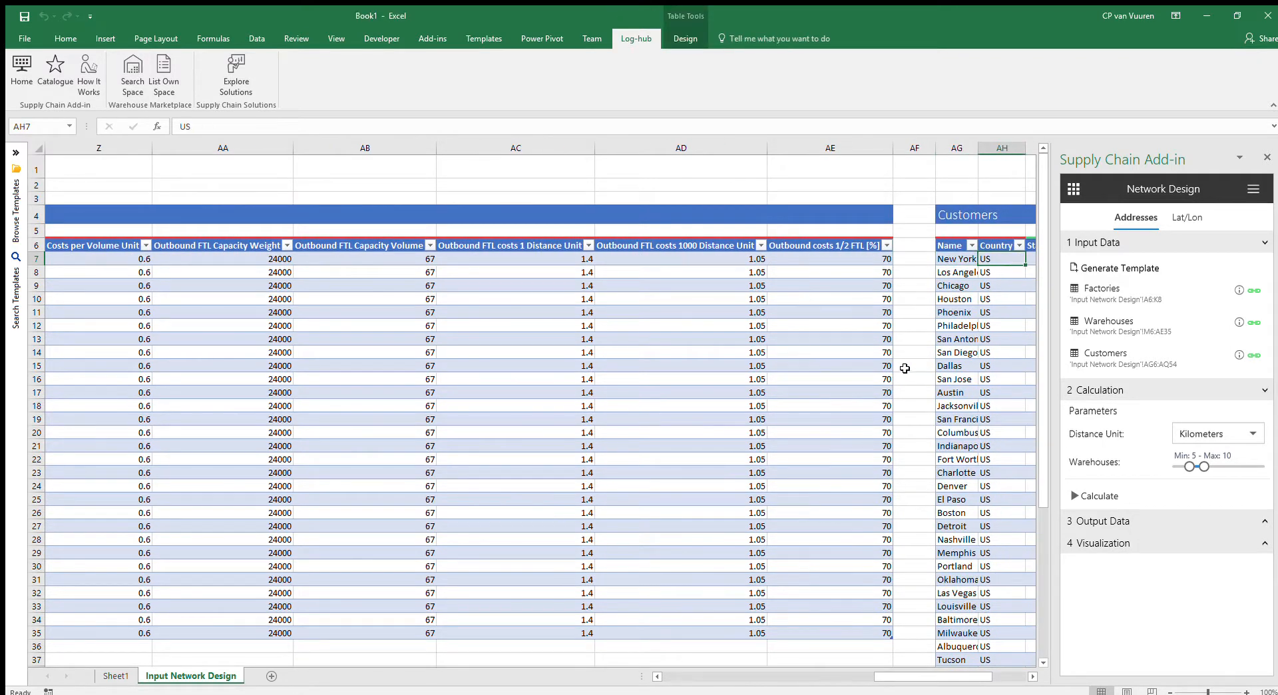
{"action": "key", "text": "Right"}
{"action": "key", "text": "Right"}
{"action": "key", "text": "Right"}
{"action": "key", "text": "Right"}
{"action": "key", "text": "Right"}
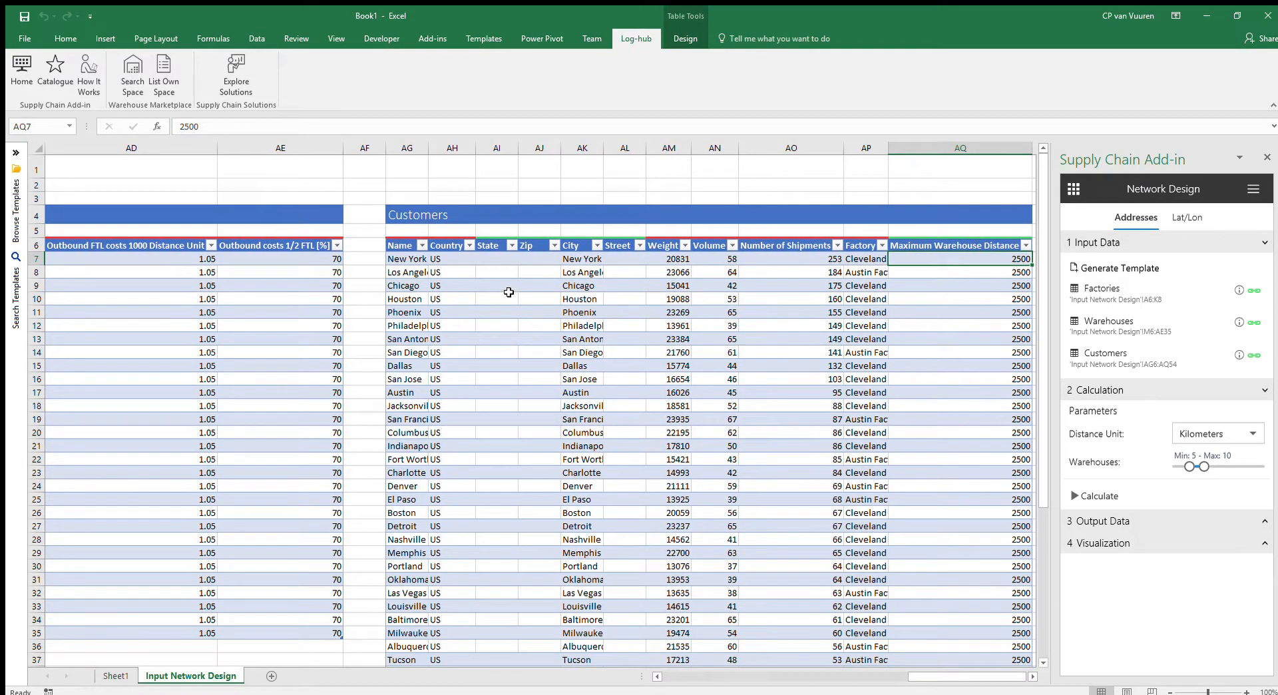
Step: Review the customers' city, weight, volume, number of shipments, assigned factory and maximum warehouse distance
{"action": "left_click", "coordinate": [575, 259]}
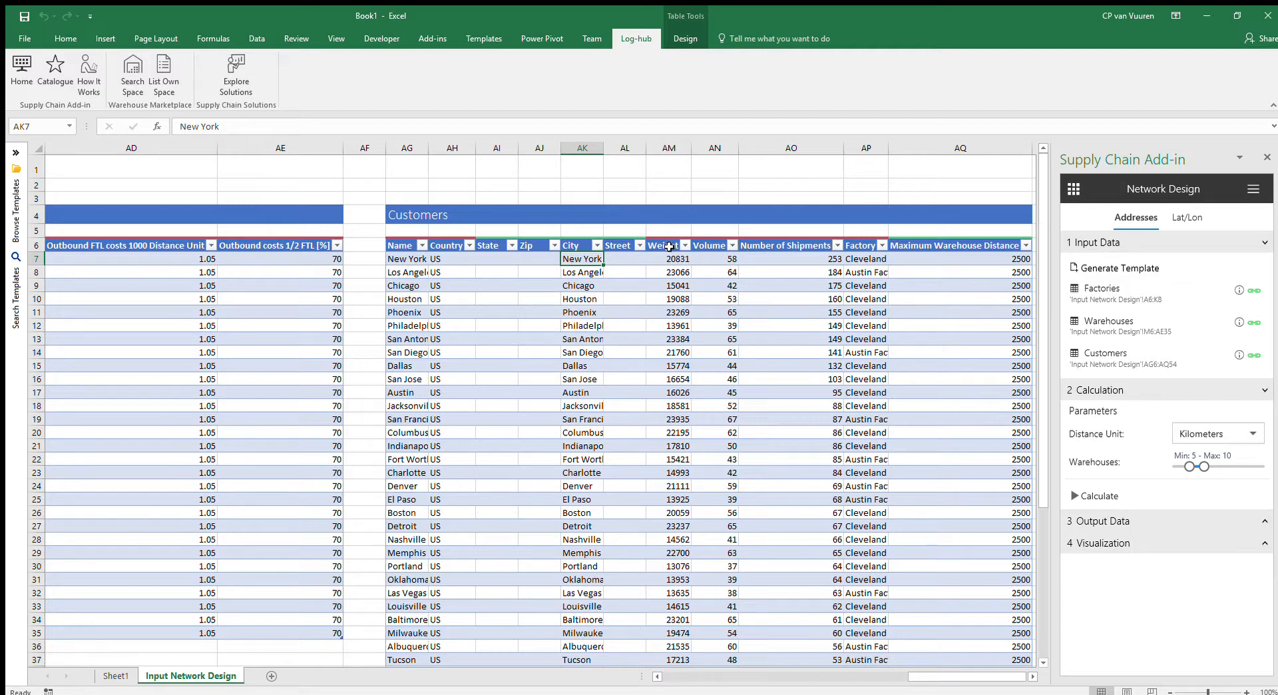
{"action": "left_click_drag", "start_coordinate": [673, 258], "coordinate": [679, 431]}
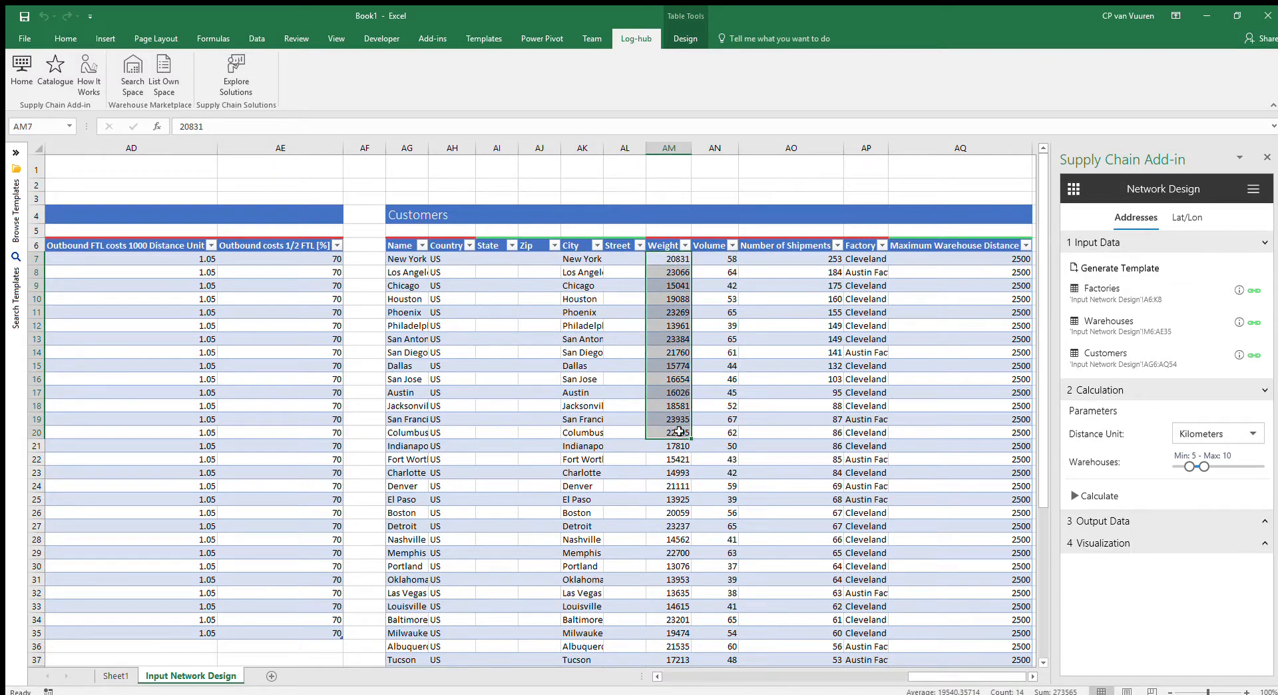
{"action": "left_click", "coordinate": [720, 259]}
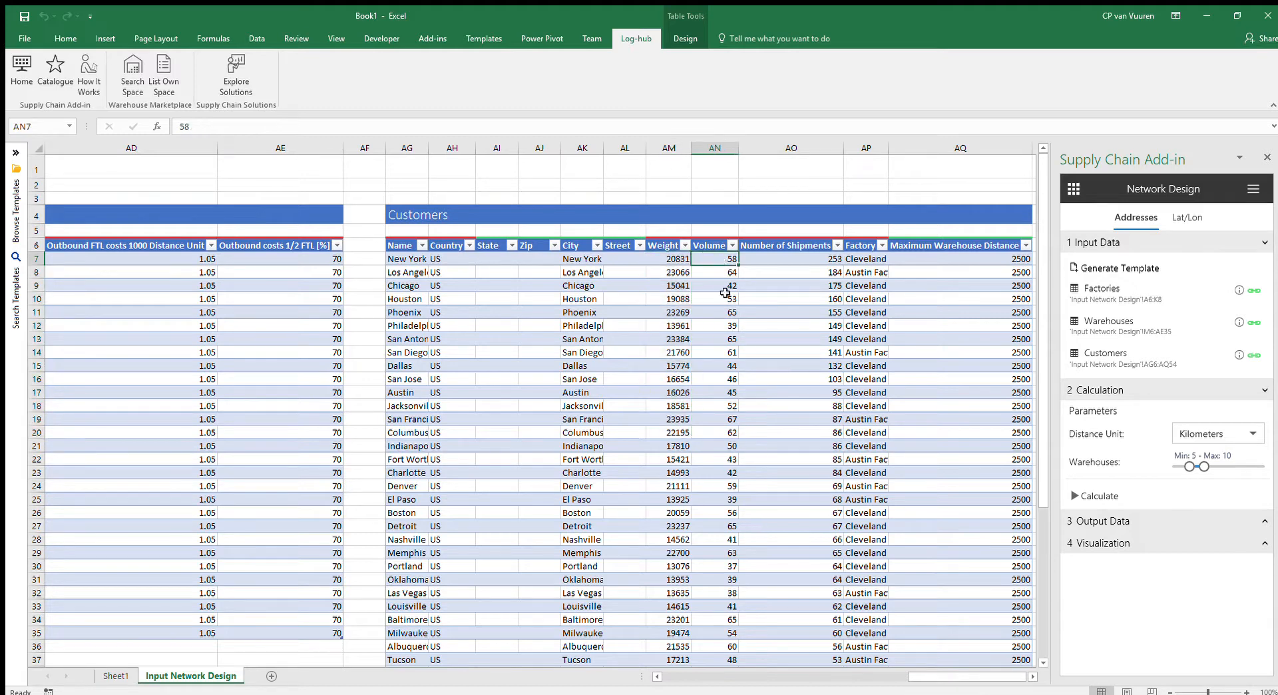
{"action": "left_click", "coordinate": [761, 388]}
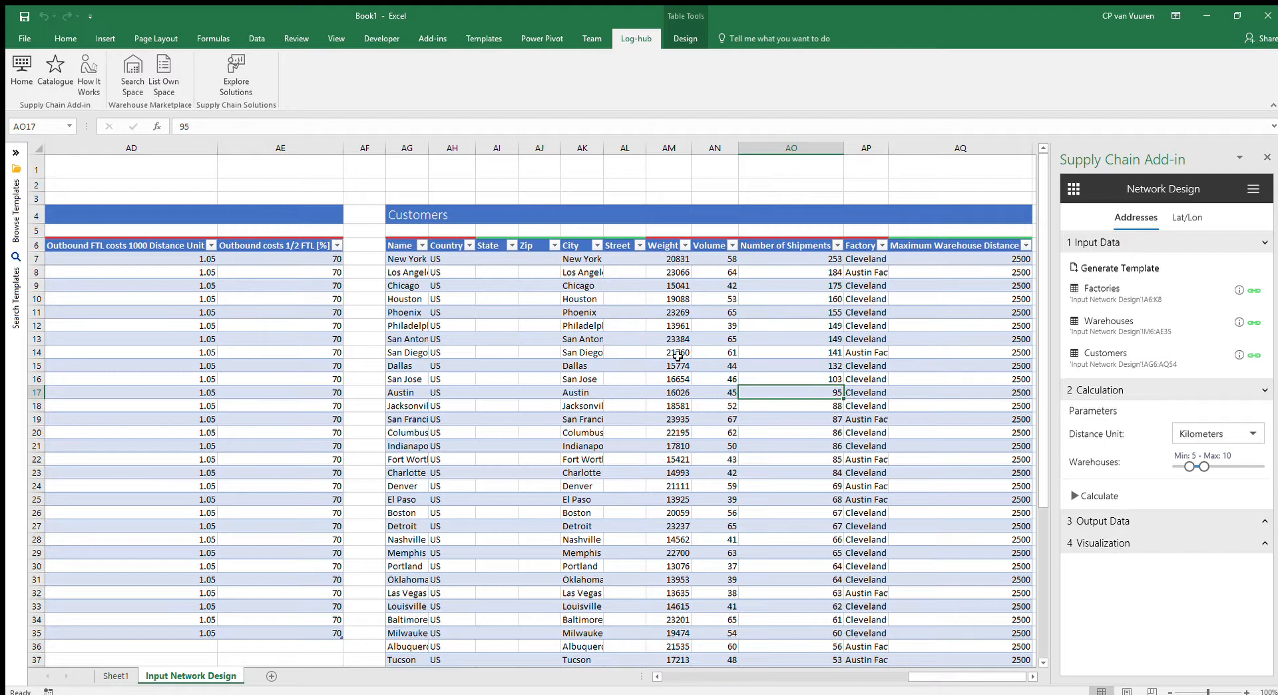
{"action": "left_click", "coordinate": [796, 246]}
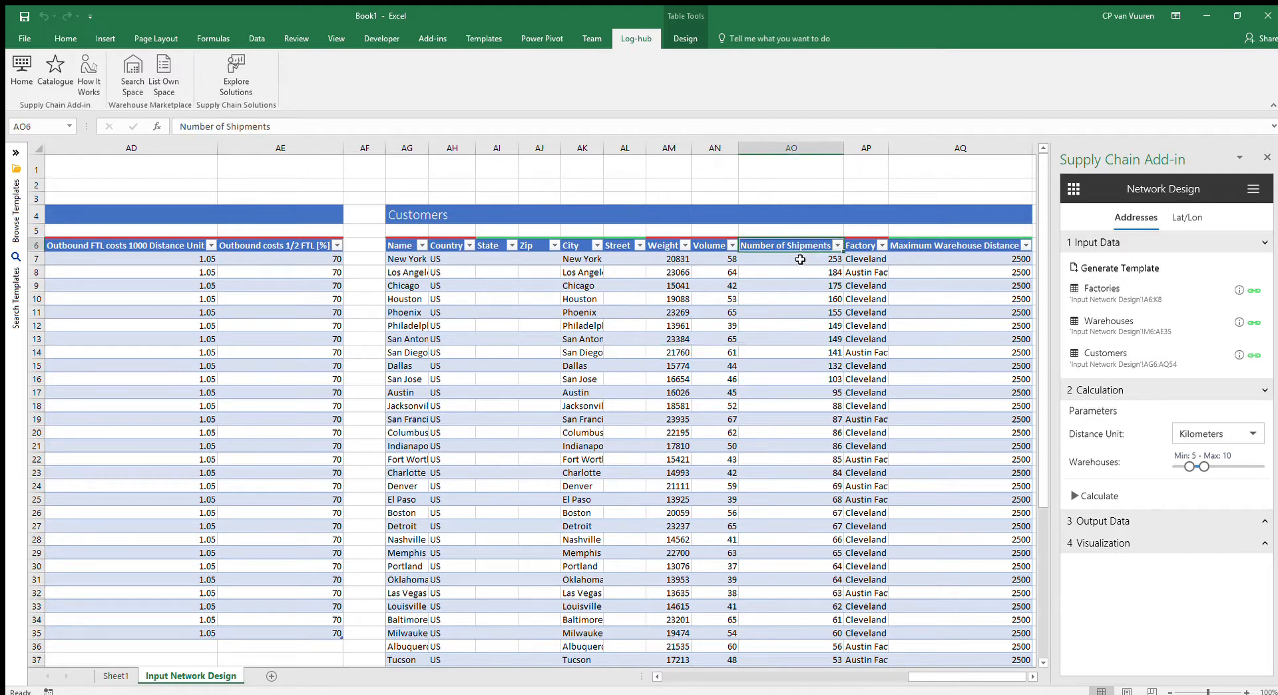
{"action": "left_click_drag", "start_coordinate": [810, 261], "coordinate": [836, 448]}
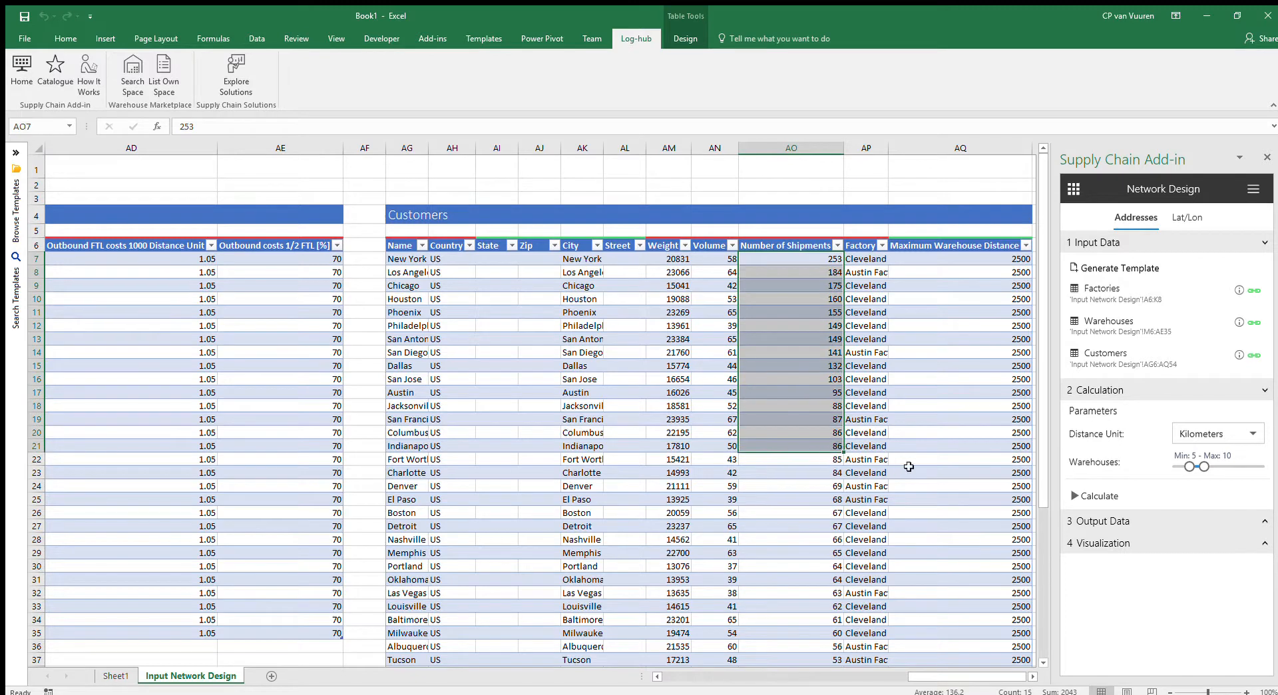
{"action": "key", "text": "Right"}
{"action": "key", "text": "Right"}
{"action": "key", "text": "Right"}
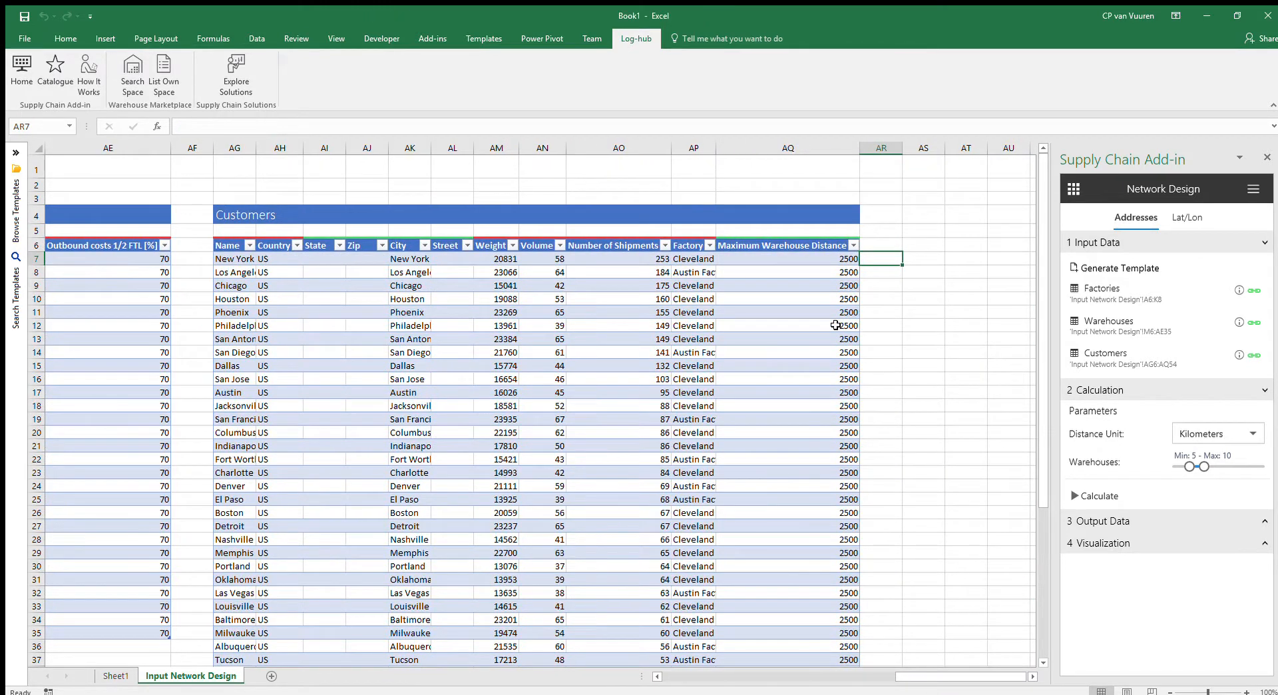
{"action": "left_click", "coordinate": [695, 260]}
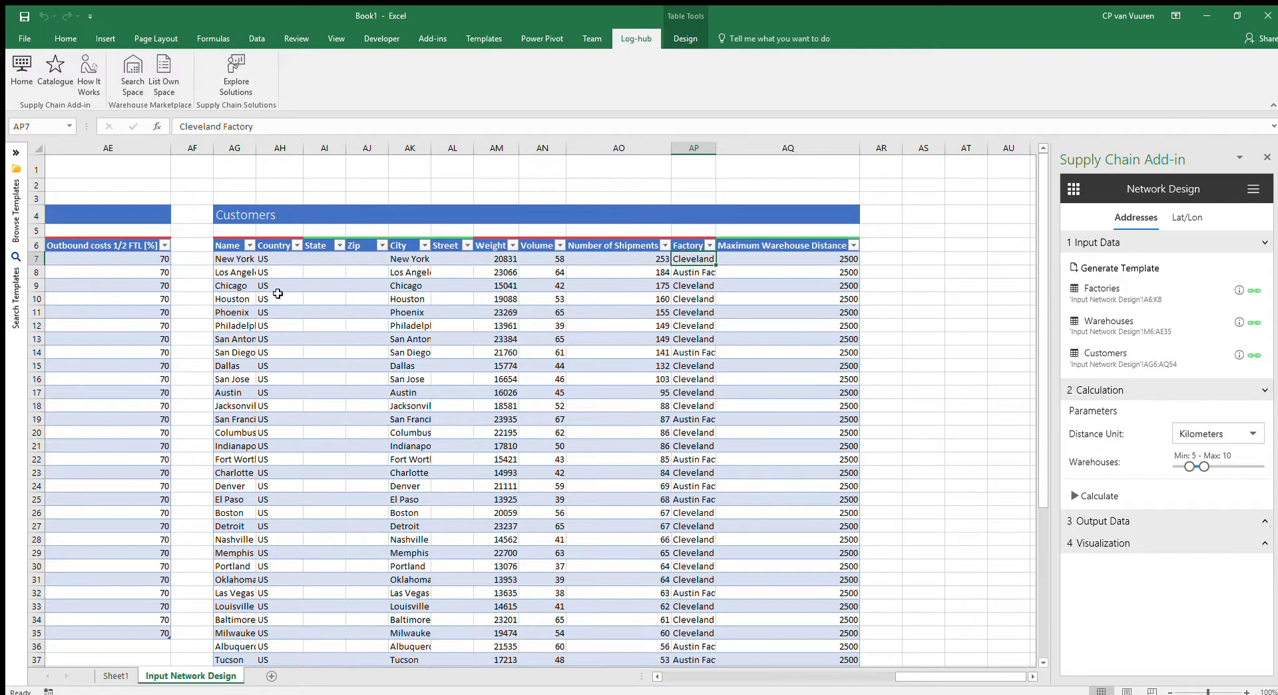
{"action": "left_click", "coordinate": [817, 258]}
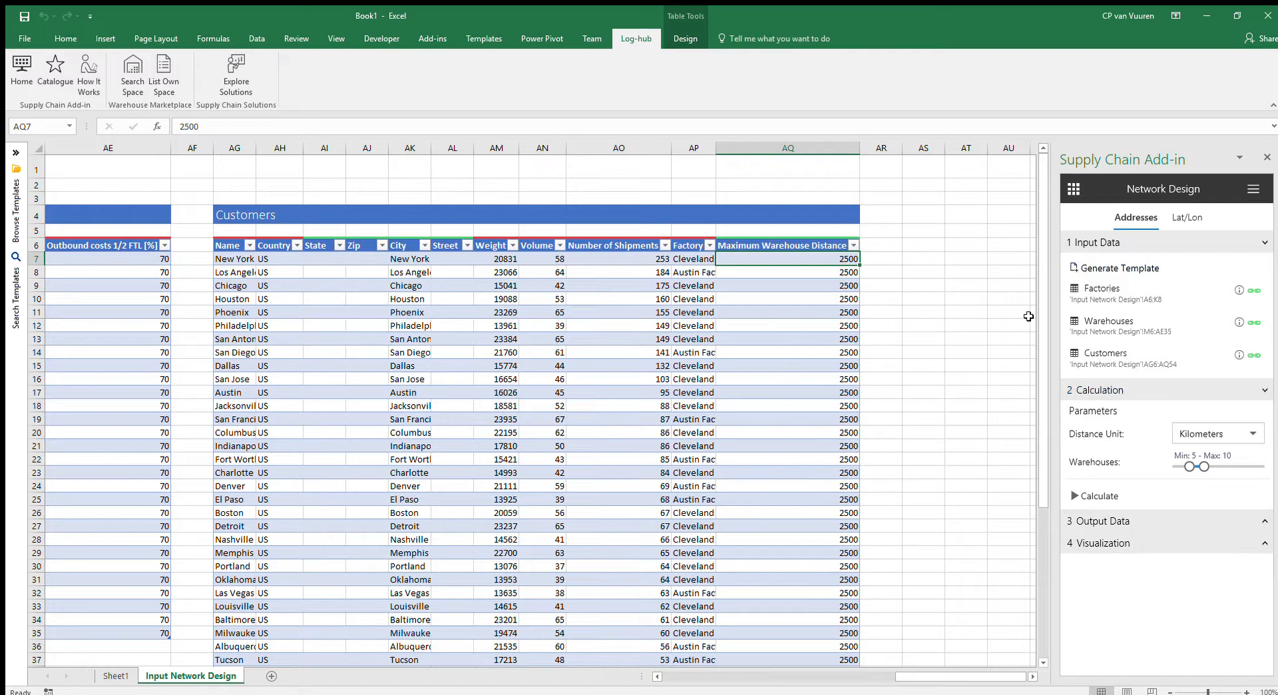
Step: Set the calculation's distance unit to Miles
{"action": "left_click", "coordinate": [1221, 434]}
{"action": "left_click", "coordinate": [1198, 484]}
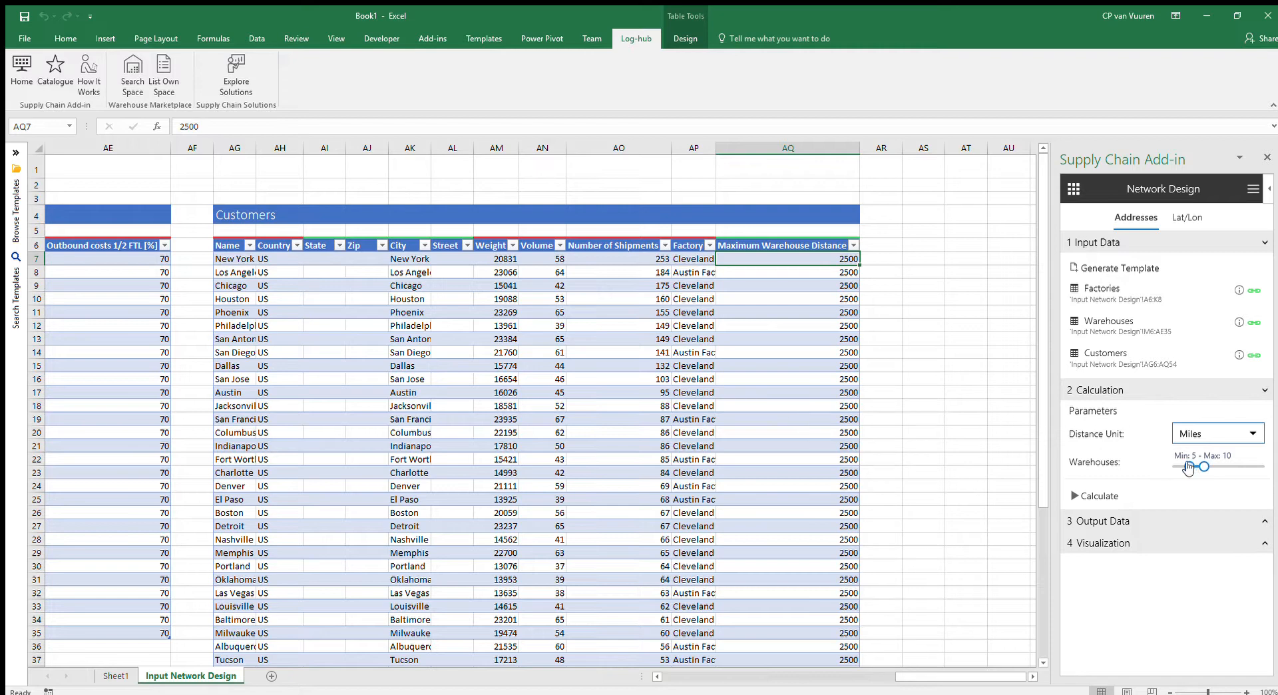
Step: Run the network design calculation for a minimum of 3 and maximum of 8 warehouses and export all output to a new sheet
{"action": "mouse_move", "coordinate": [1189, 468]}
{"action": "left_mouse_down"}
{"action": "mouse_move", "coordinate": [1212, 468]}
{"action": "mouse_move", "coordinate": [1182, 473]}
{"action": "left_mouse_up"}
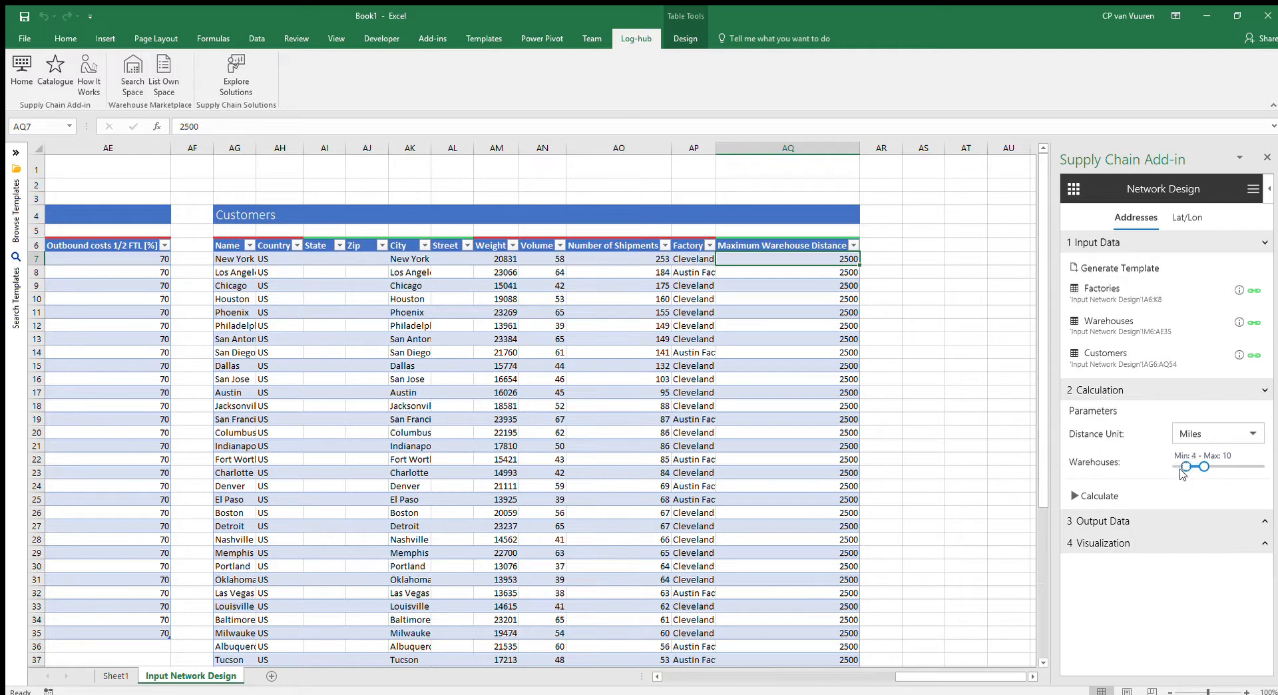
{"action": "left_click_drag", "start_coordinate": [1205, 468], "coordinate": [1202, 468]}
{"action": "left_click", "coordinate": [1106, 496]}
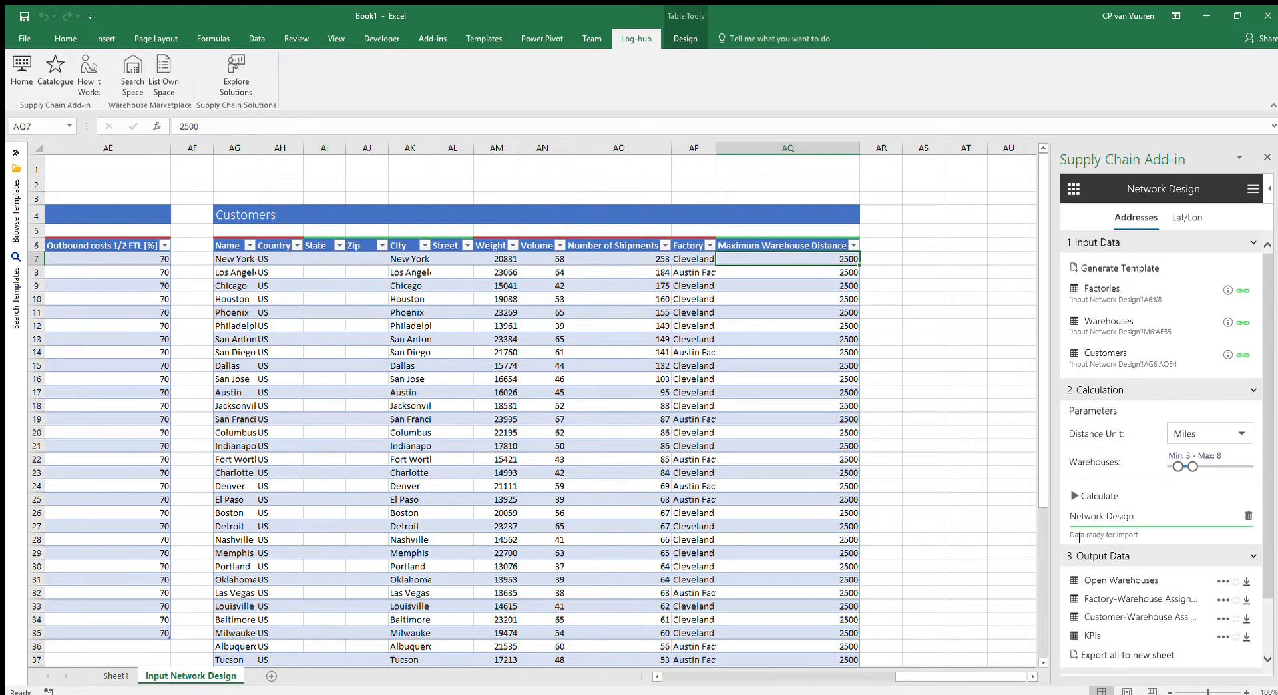
{"action": "scroll", "coordinate": [1120, 549], "scroll_direction": "down", "scroll_amount": 1}
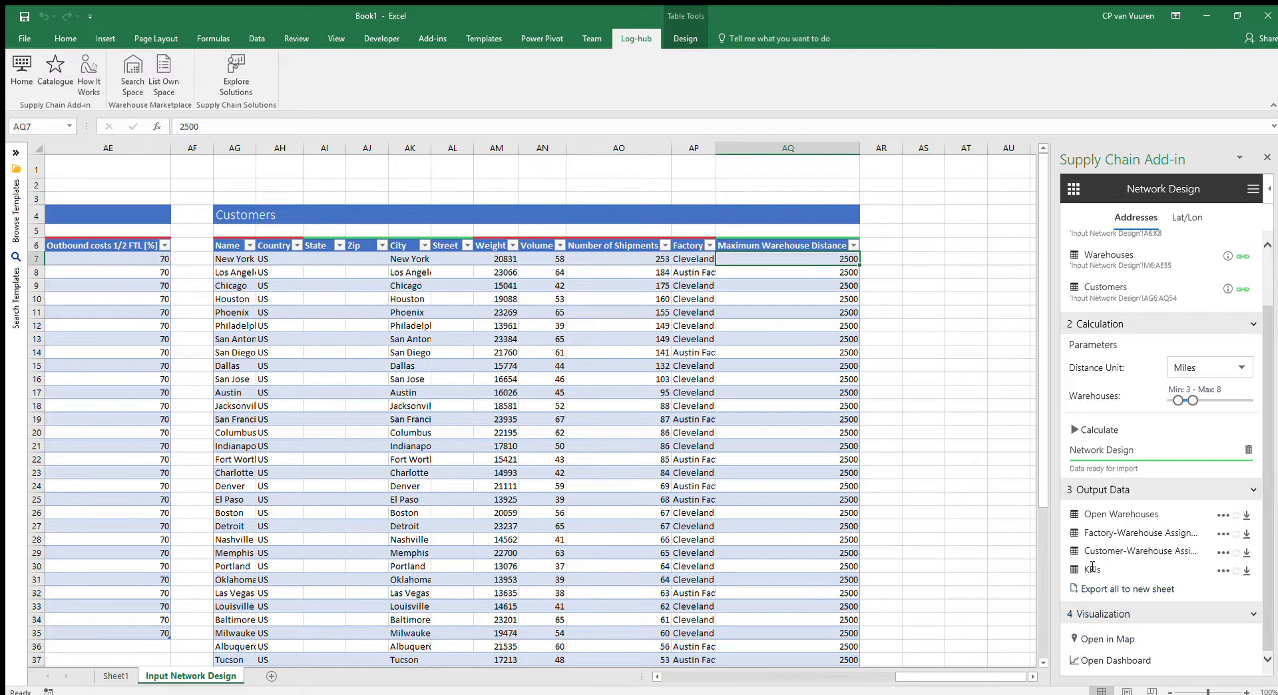
{"action": "left_click", "coordinate": [1127, 587]}
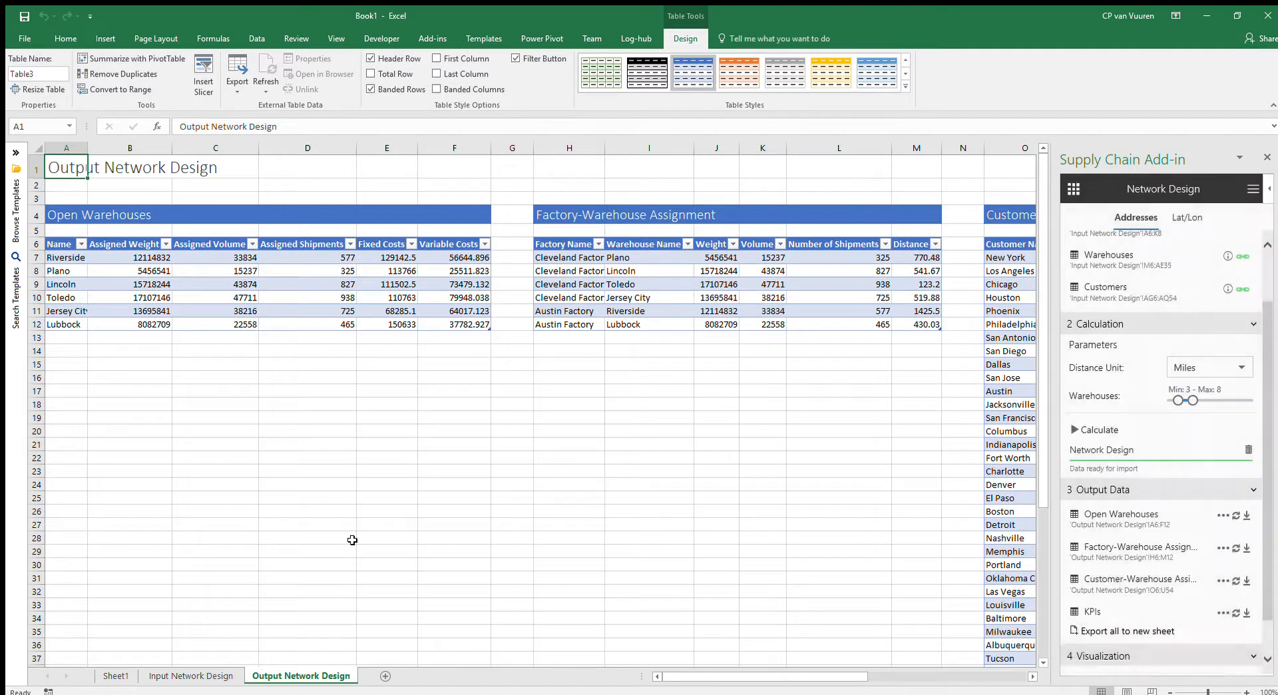
Step: Review the Open Warehouses table's names, assigned weight, assigned shipments, and fixed and variable costs
{"action": "left_click", "coordinate": [70, 270]}
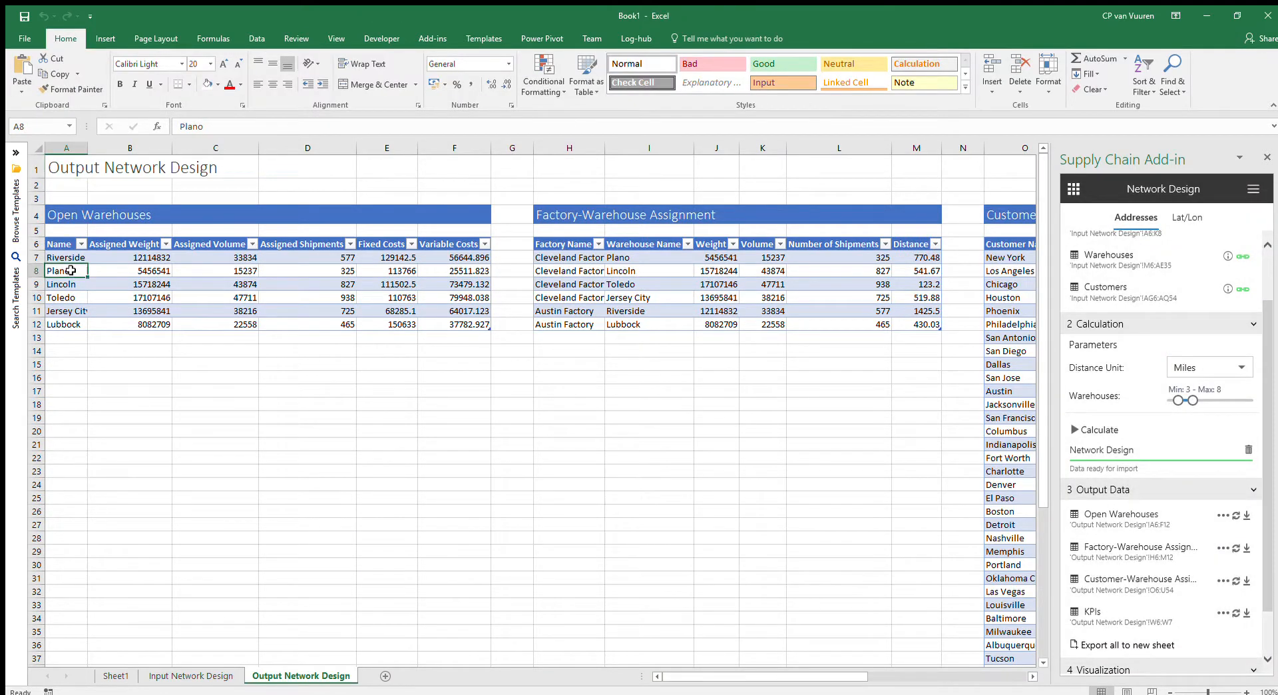
{"action": "left_click_drag", "start_coordinate": [68, 257], "coordinate": [70, 326]}
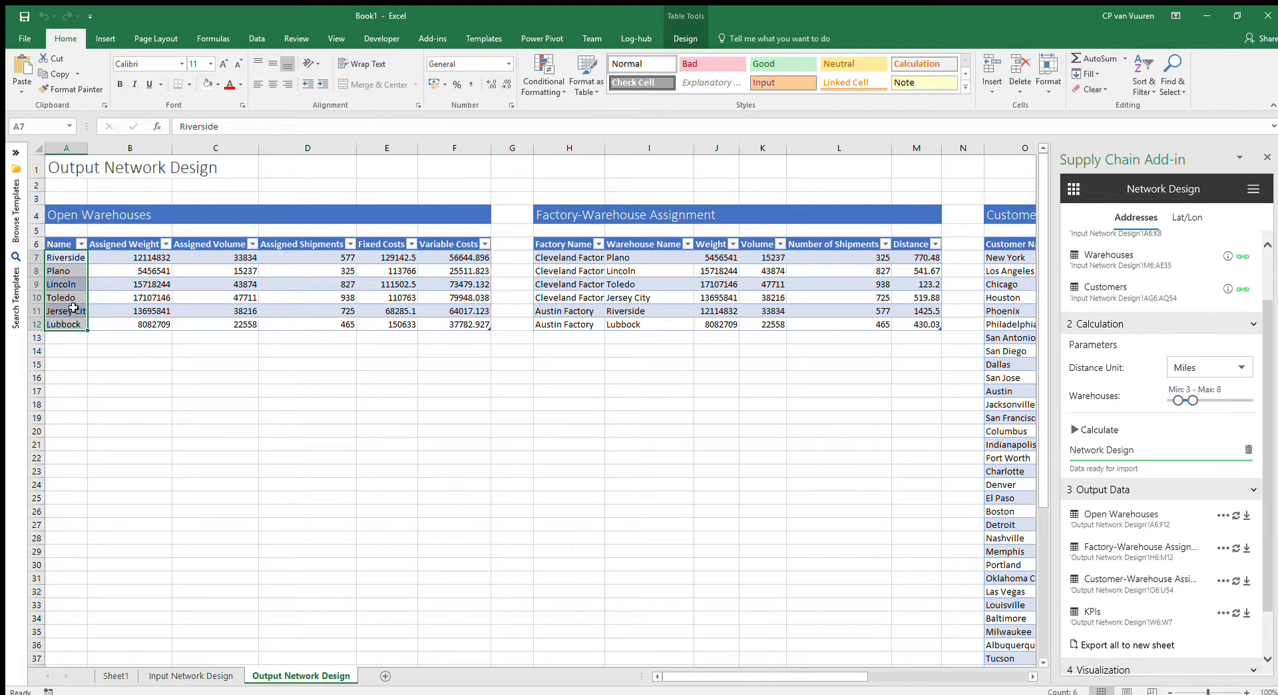
{"action": "left_click_drag", "start_coordinate": [140, 259], "coordinate": [148, 324]}
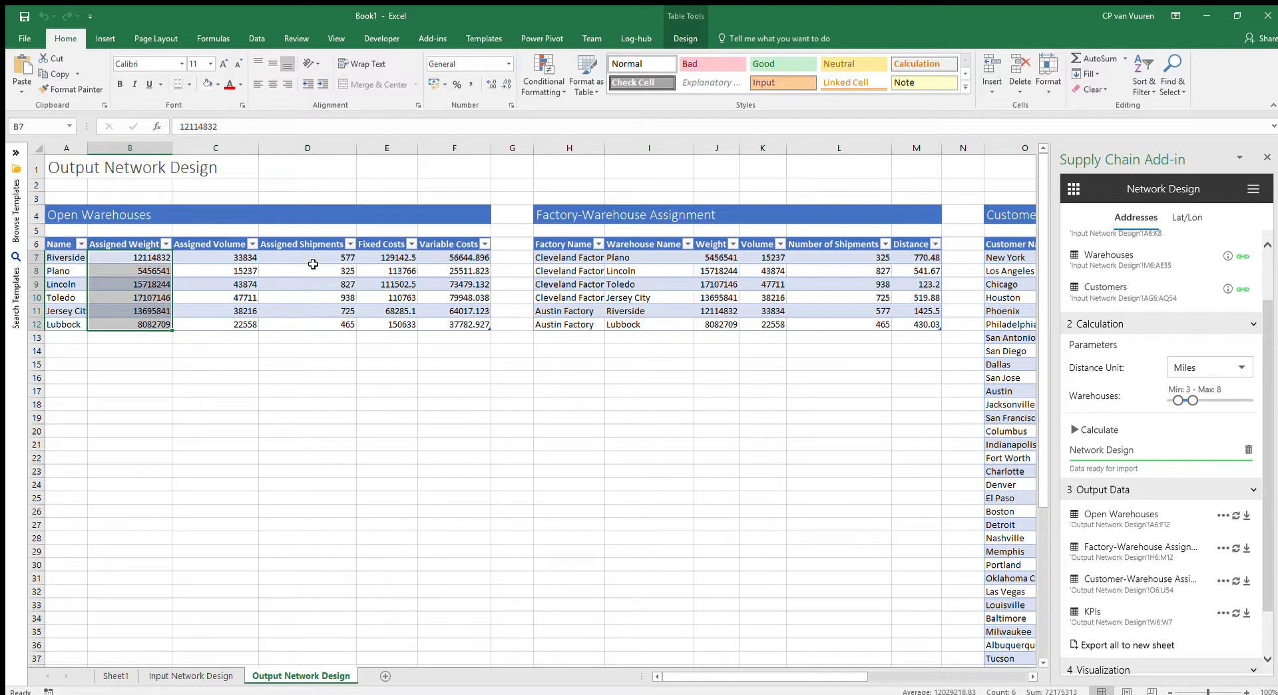
{"action": "left_click_drag", "start_coordinate": [319, 257], "coordinate": [343, 325]}
{"action": "left_click", "coordinate": [406, 272]}
{"action": "left_click", "coordinate": [436, 266]}
{"action": "left_click_drag", "start_coordinate": [408, 259], "coordinate": [466, 332]}
Step: Add sum totals for Variable Costs and Fixed Costs beneath the Open Warehouses table
{"action": "left_click", "coordinate": [466, 336]}
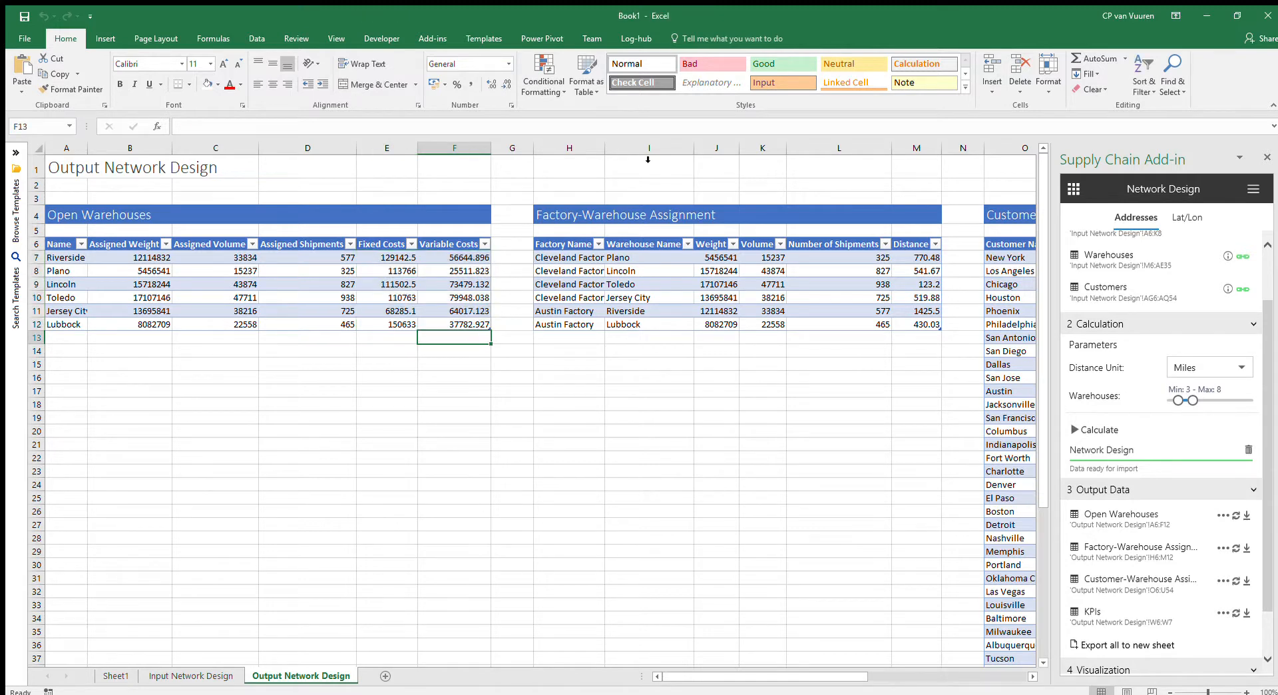
{"action": "left_click", "coordinate": [1085, 57]}
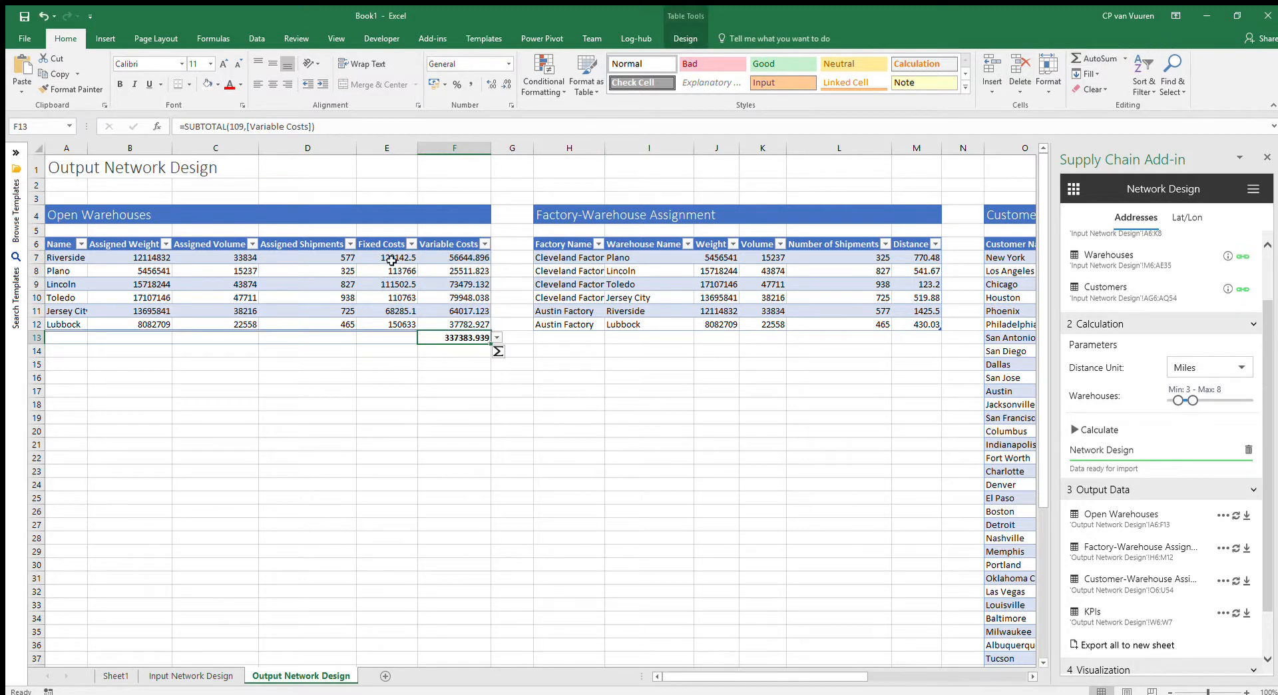
{"action": "left_click", "coordinate": [392, 260]}
{"action": "left_click", "coordinate": [455, 339]}
{"action": "left_click_drag", "start_coordinate": [489, 345], "coordinate": [383, 338]}
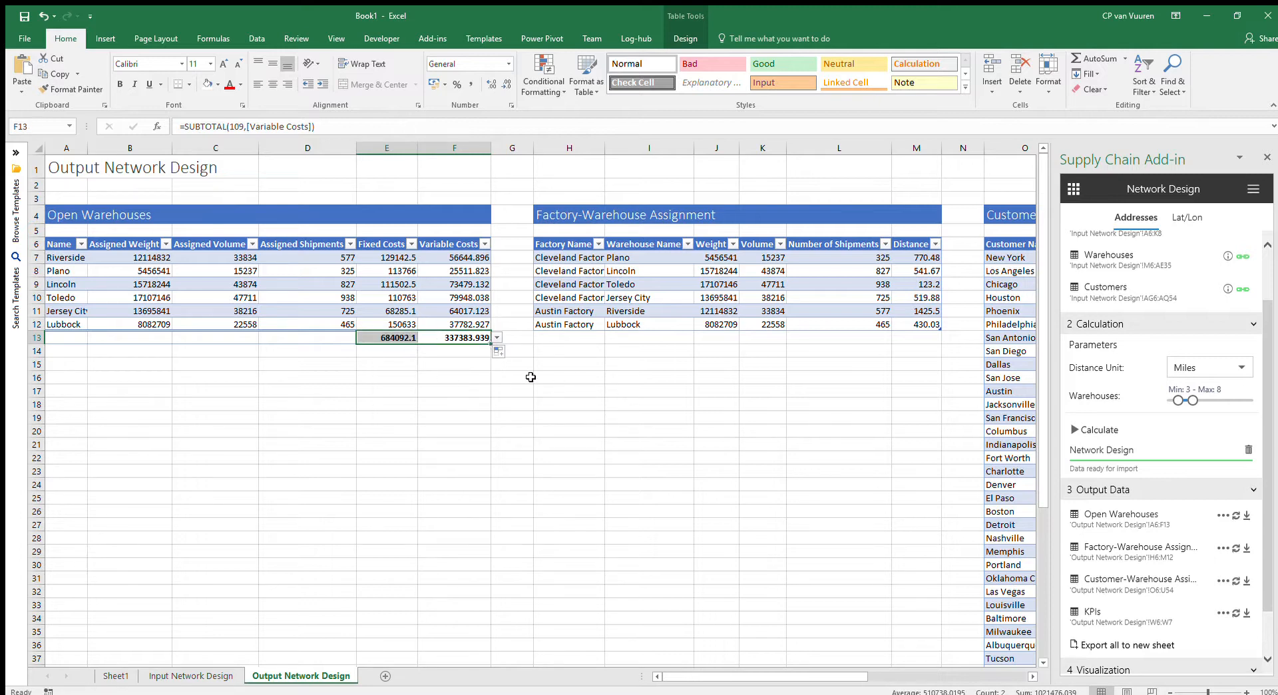
{"action": "left_click", "coordinate": [473, 358]}
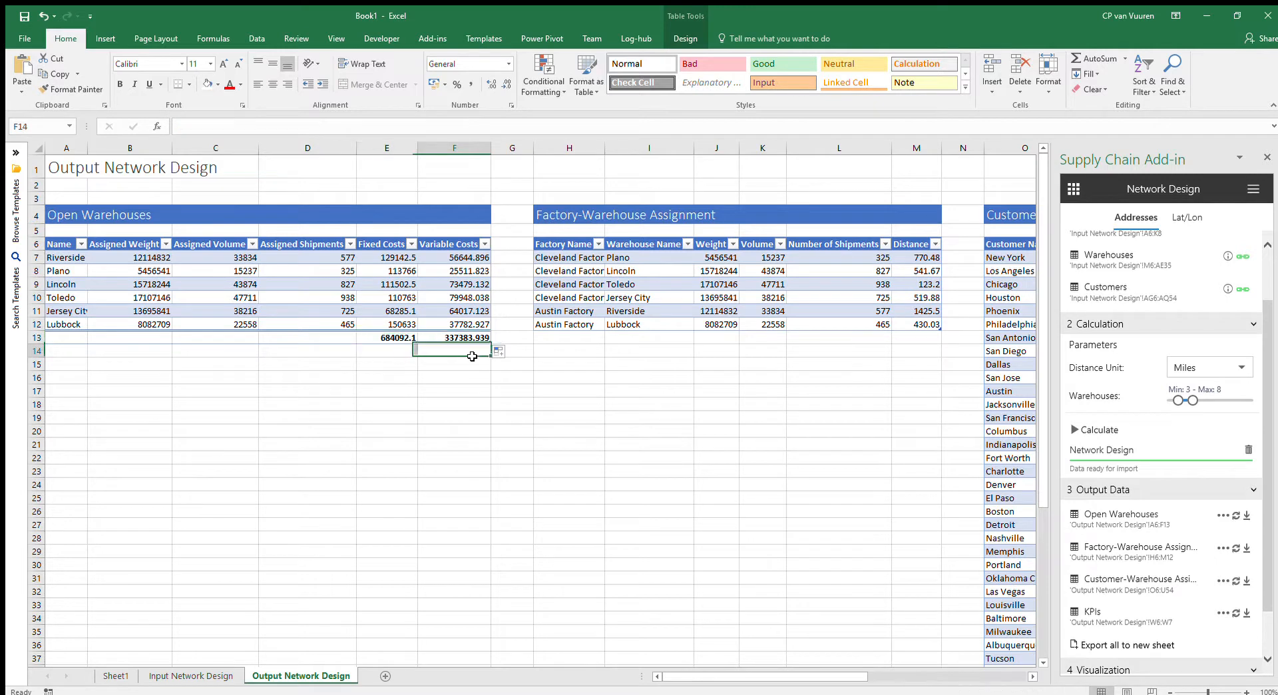
Step: Examine which warehouses are assigned to the Cleveland and Austin factories in the Factory-Warehouse Assignment table
{"action": "left_click", "coordinate": [628, 282]}
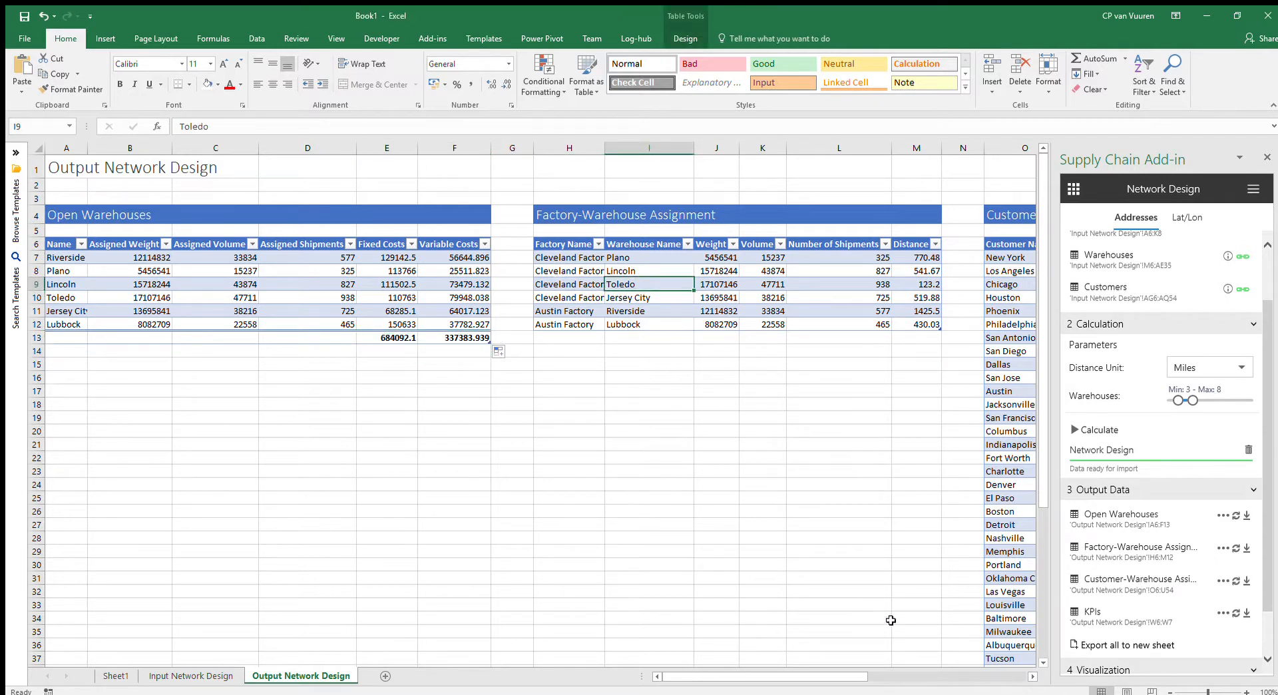
{"action": "left_click_drag", "start_coordinate": [859, 676], "coordinate": [935, 690]}
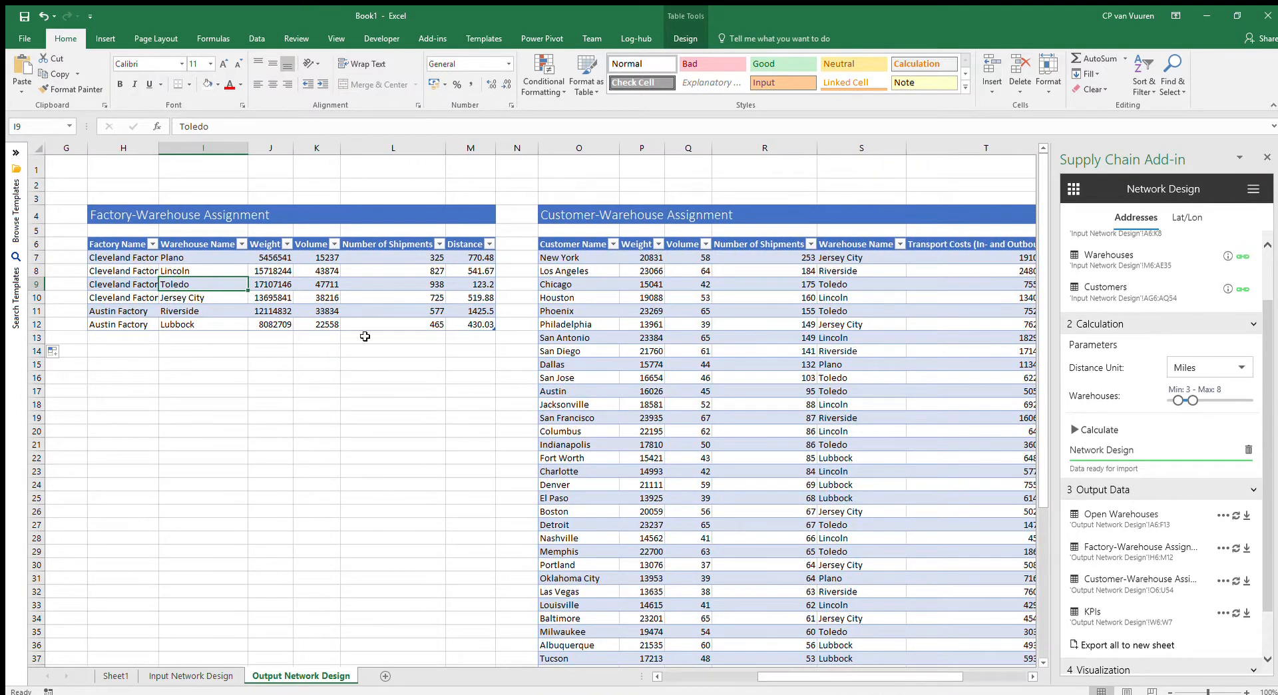
{"action": "left_click_drag", "start_coordinate": [126, 257], "coordinate": [133, 297]}
{"action": "left_click_drag", "start_coordinate": [181, 257], "coordinate": [182, 296]}
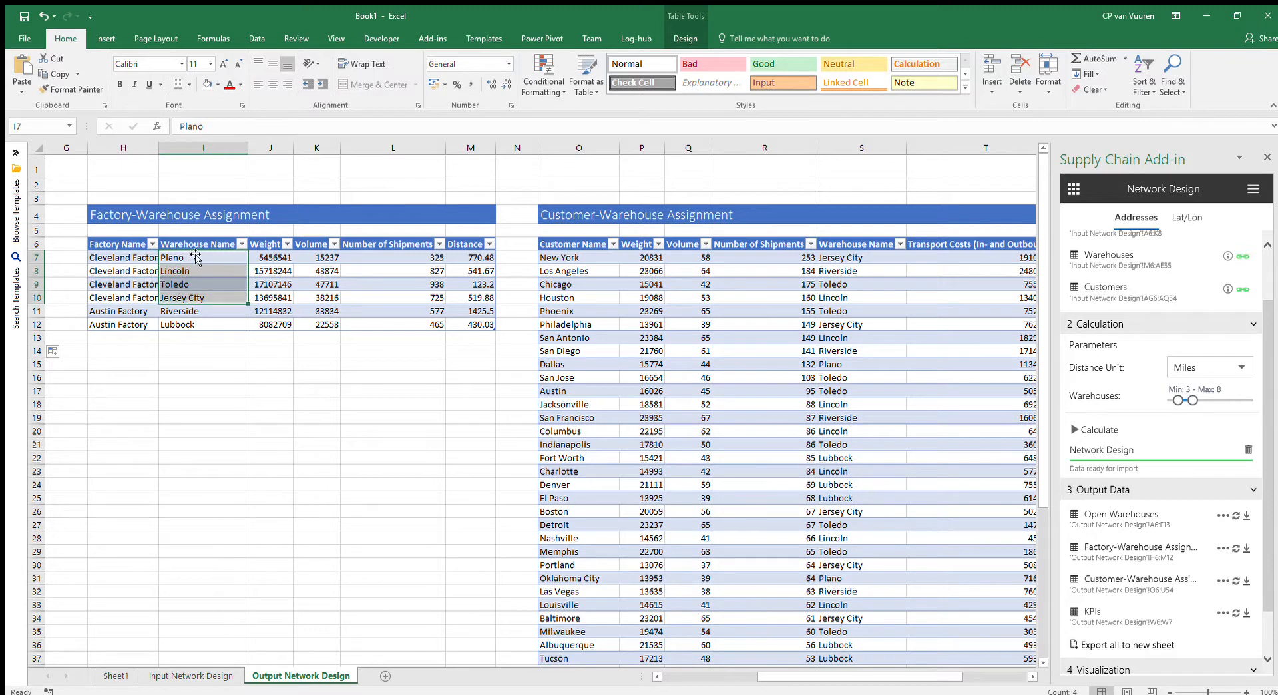
{"action": "left_click_drag", "start_coordinate": [111, 316], "coordinate": [193, 325]}
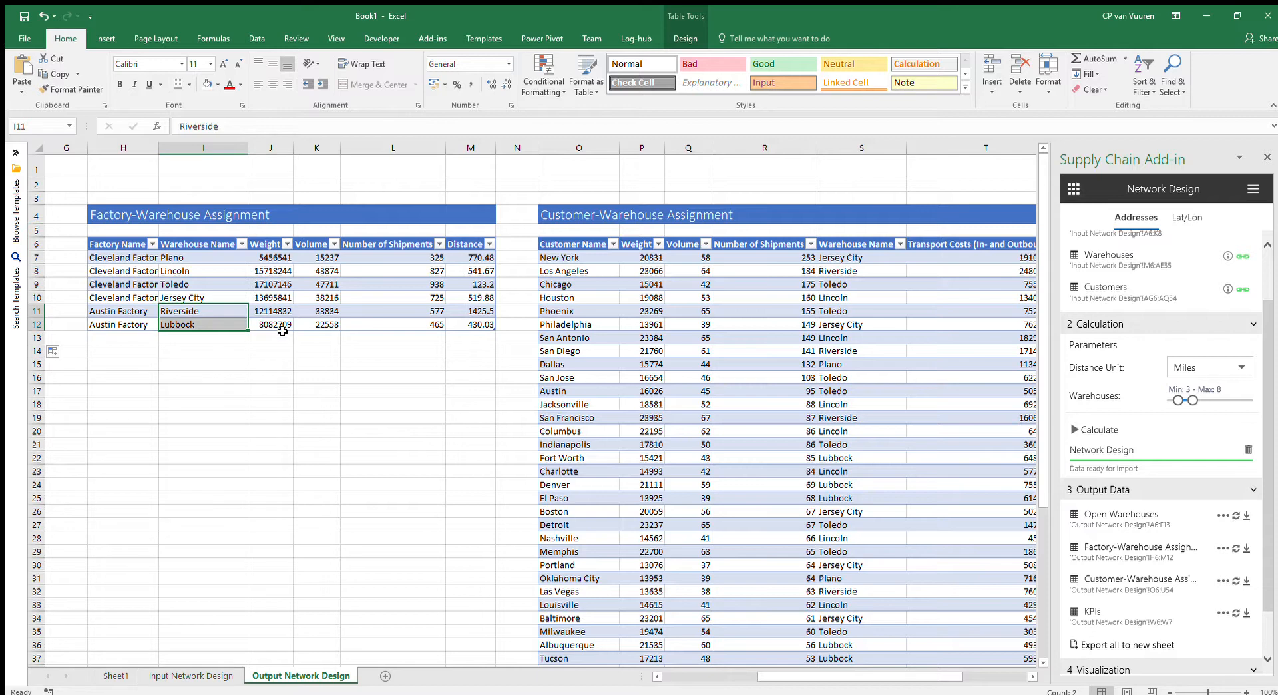
Step: Review the customers' assigned warehouses, transport costs and distances in the Customer-Warehouse Assignment table
{"action": "left_click", "coordinate": [578, 260]}
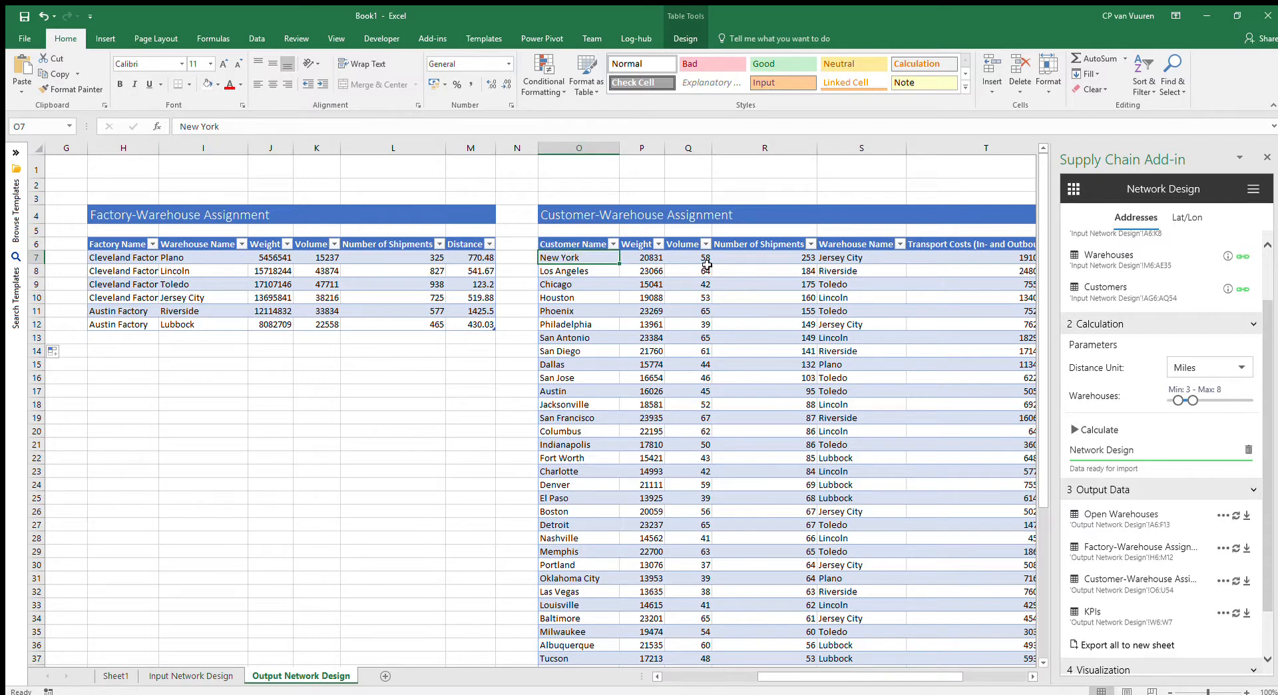
{"action": "left_click", "coordinate": [857, 257]}
{"action": "left_click_drag", "start_coordinate": [813, 676], "coordinate": [862, 684]}
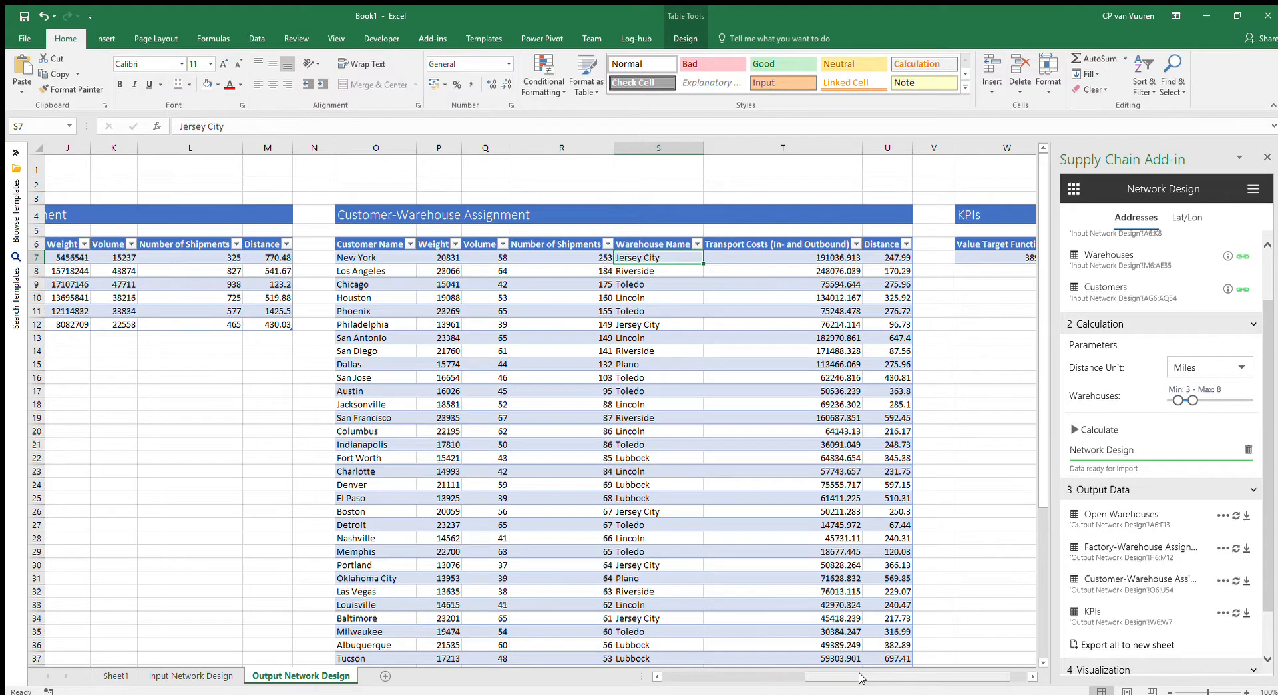
Step: Format the Value Target Function figure in the KPIs table as dollar currency
{"action": "left_click_drag", "start_coordinate": [866, 678], "coordinate": [889, 684]}
{"action": "left_click", "coordinate": [999, 258]}
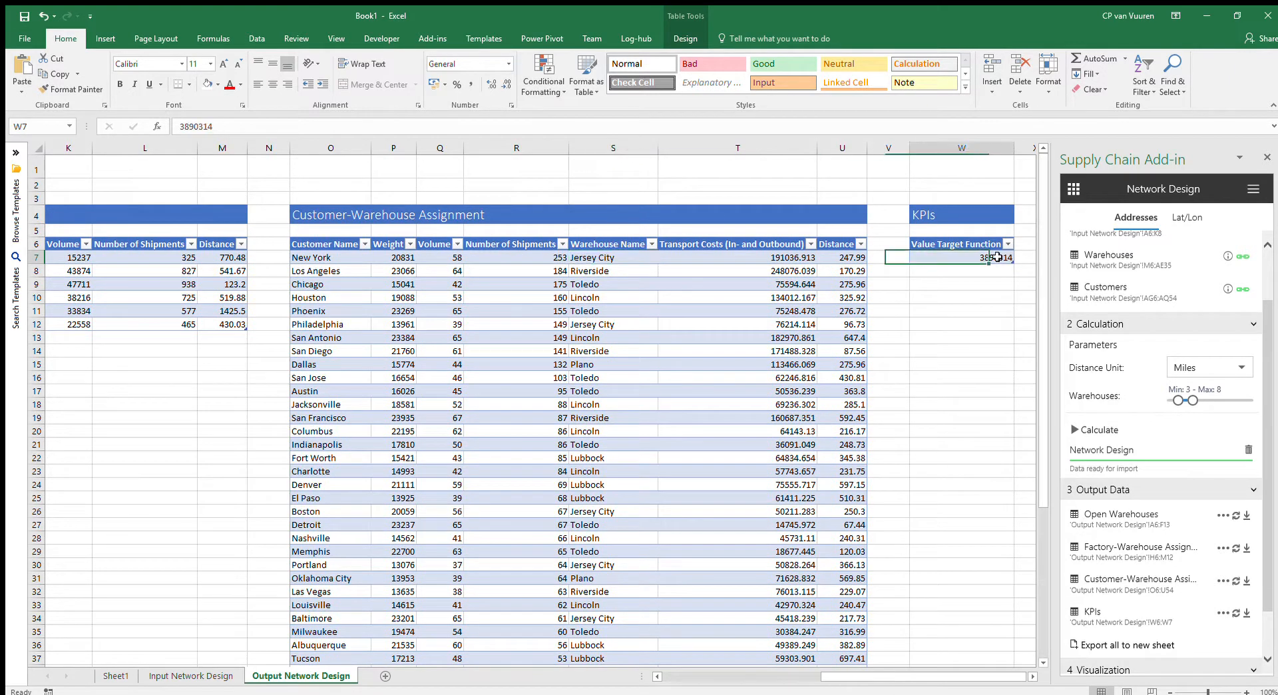
{"action": "left_click", "coordinate": [434, 83]}
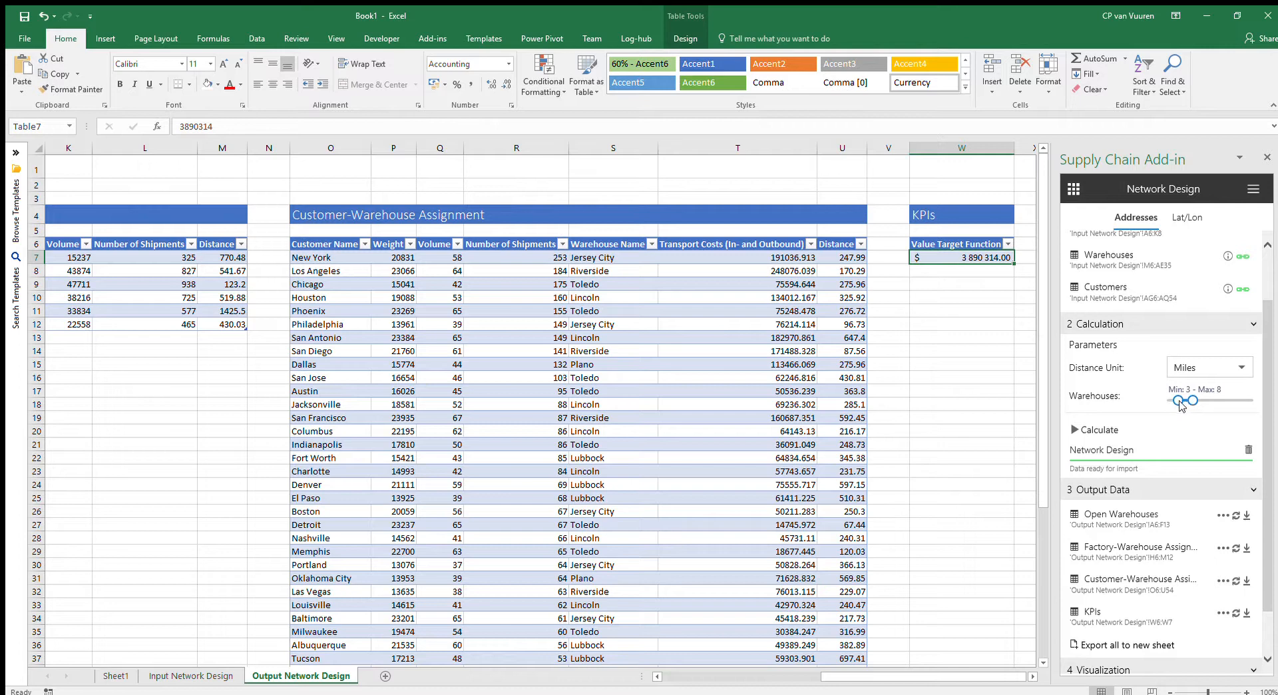
Step: Recalculate the network design with a maximum of 5 warehouses, export all output to another new sheet and open it
{"action": "left_click_drag", "start_coordinate": [1193, 402], "coordinate": [1182, 404]}
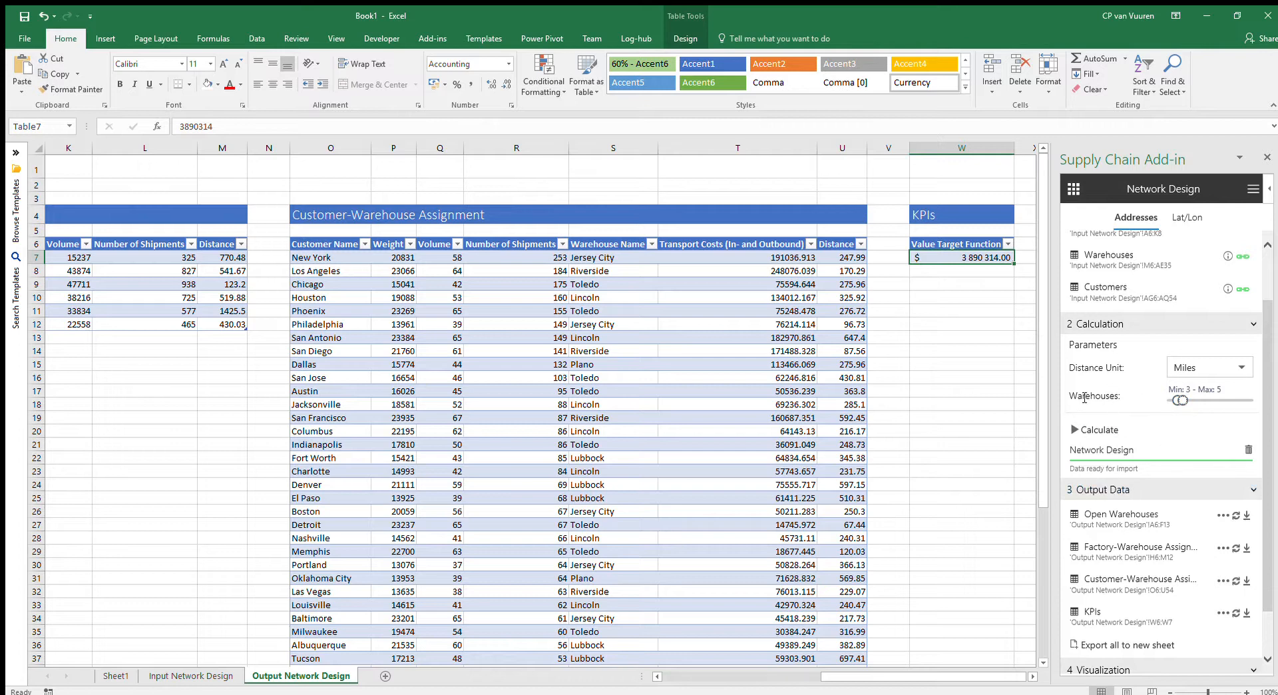
{"action": "left_click", "coordinate": [1096, 430]}
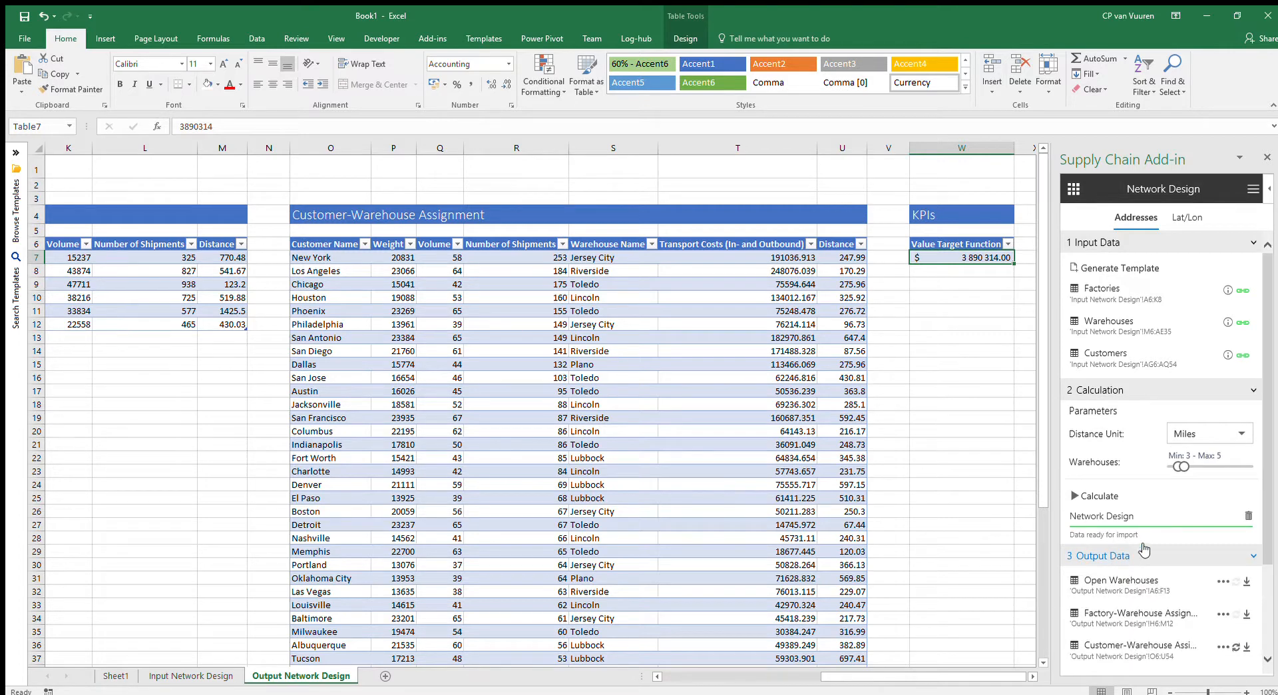
{"action": "scroll", "coordinate": [1152, 543], "scroll_direction": "down", "scroll_amount": 1}
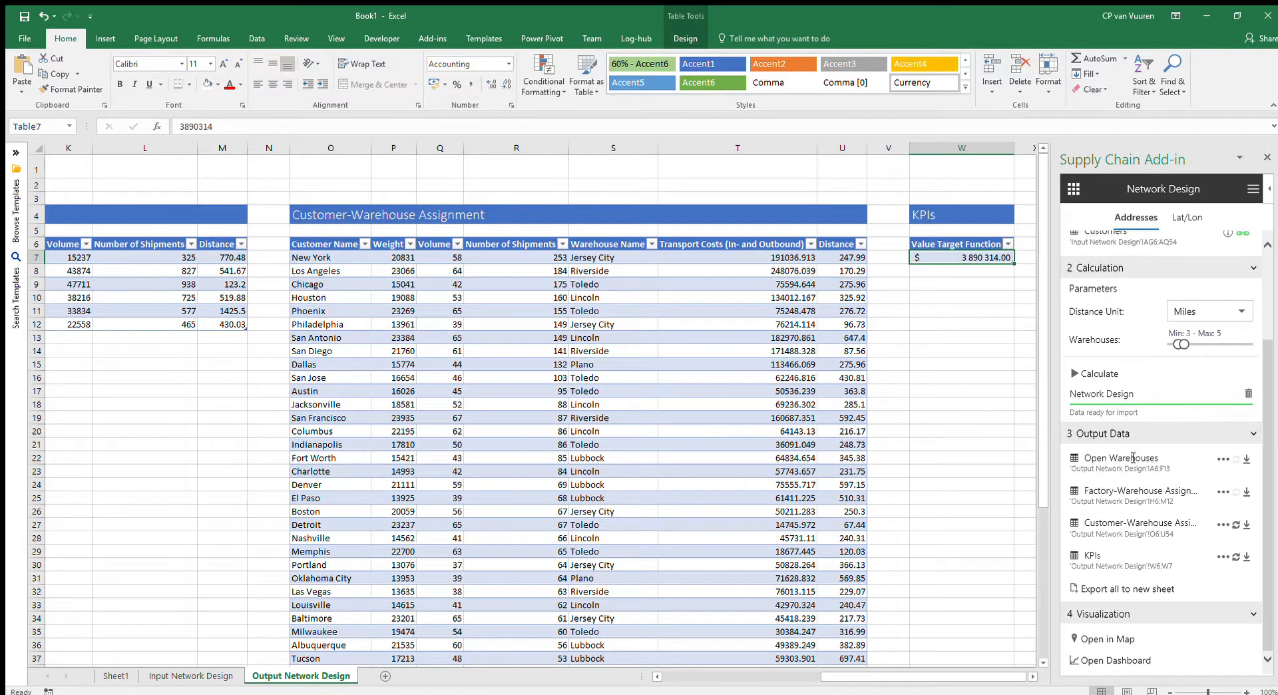
{"action": "left_click", "coordinate": [1125, 590]}
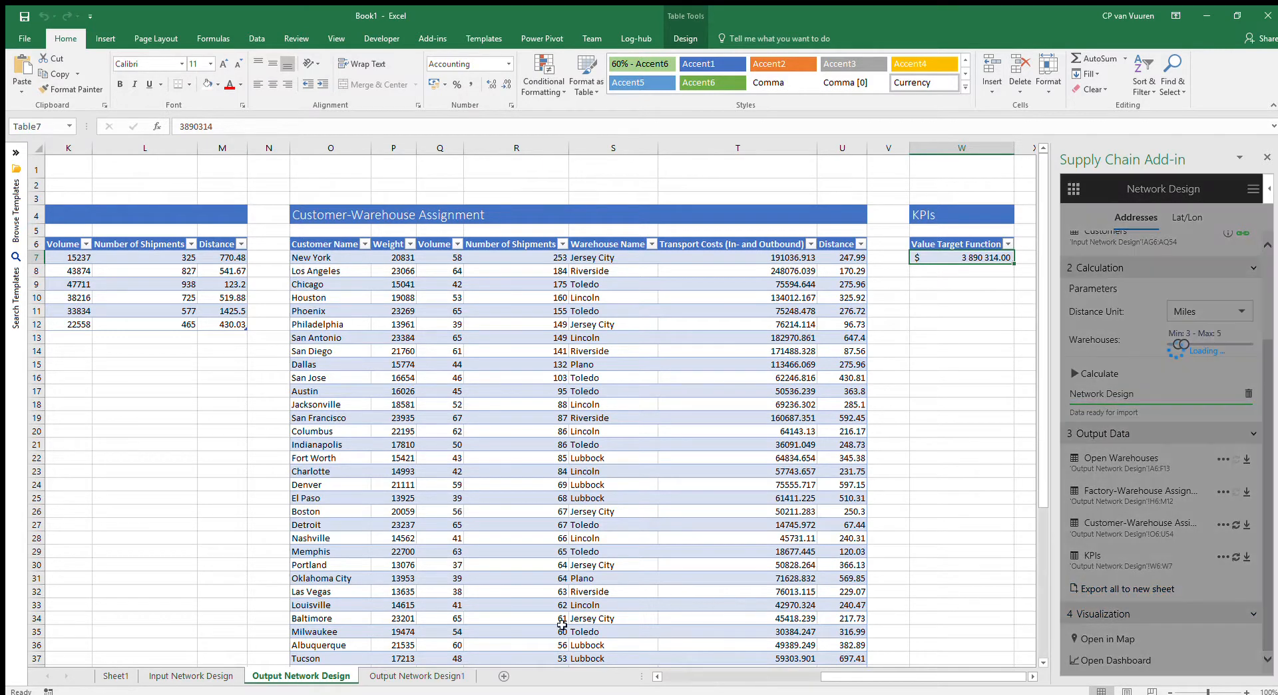
{"action": "left_click", "coordinate": [398, 673]}
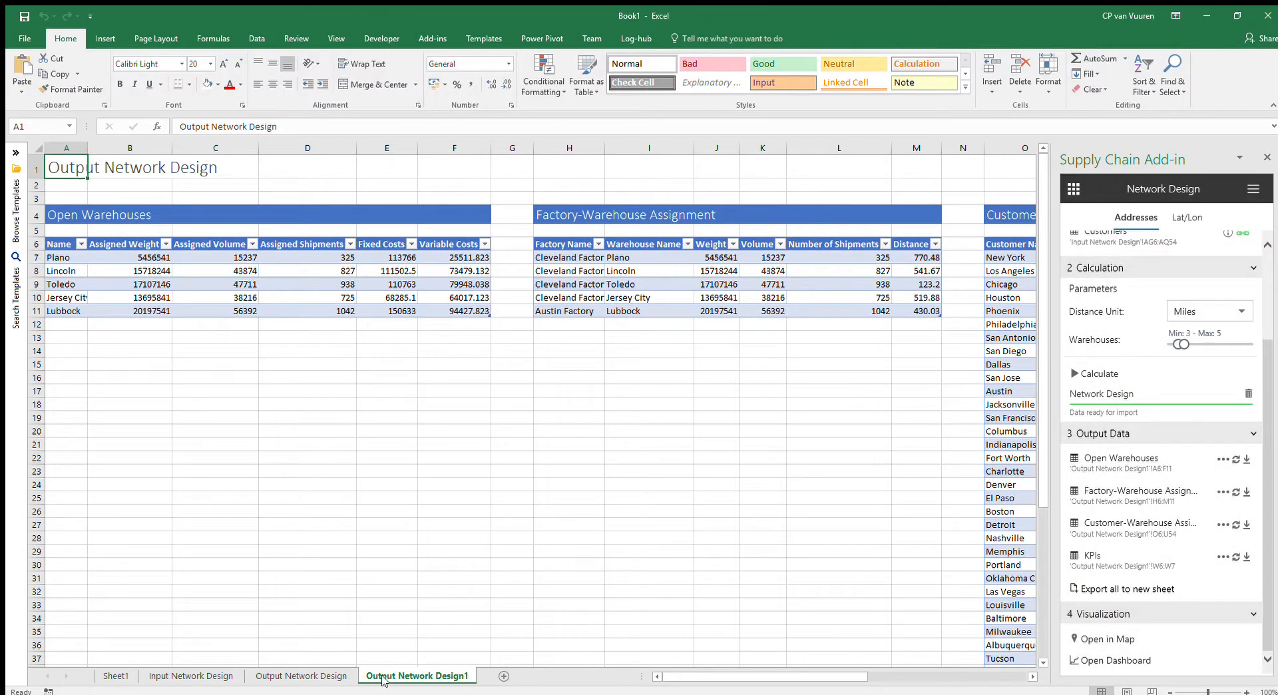
Step: Check the open warehouses in the new scenario's output and format its Value Target Function as dollar currency
{"action": "mouse_move", "coordinate": [696, 675]}
{"action": "left_mouse_down"}
{"action": "mouse_move", "coordinate": [860, 689]}
{"action": "mouse_move", "coordinate": [697, 683]}
{"action": "left_mouse_up"}
{"action": "left_click_drag", "start_coordinate": [65, 256], "coordinate": [63, 311]}
{"action": "left_click_drag", "start_coordinate": [846, 677], "coordinate": [1004, 682]}
{"action": "left_click", "coordinate": [975, 257]}
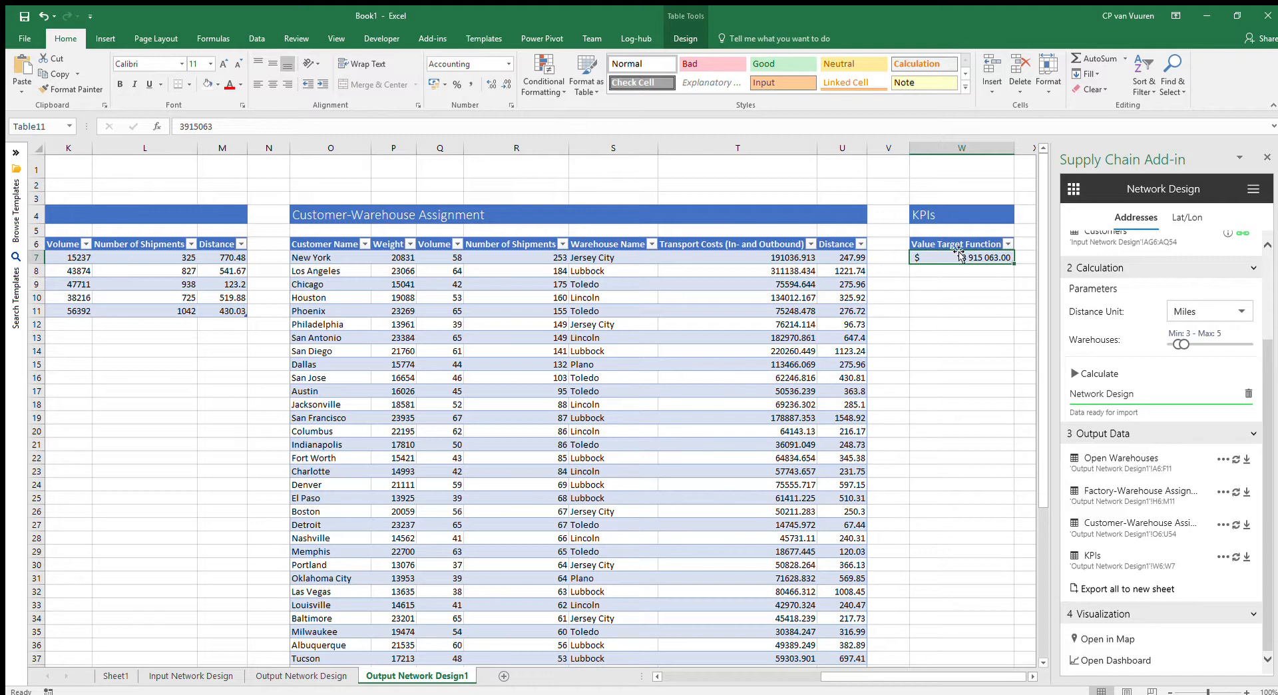
Step: Compare the new scenario's Value Target Function with the one on the Output Network Design sheet
{"action": "left_click", "coordinate": [280, 677]}
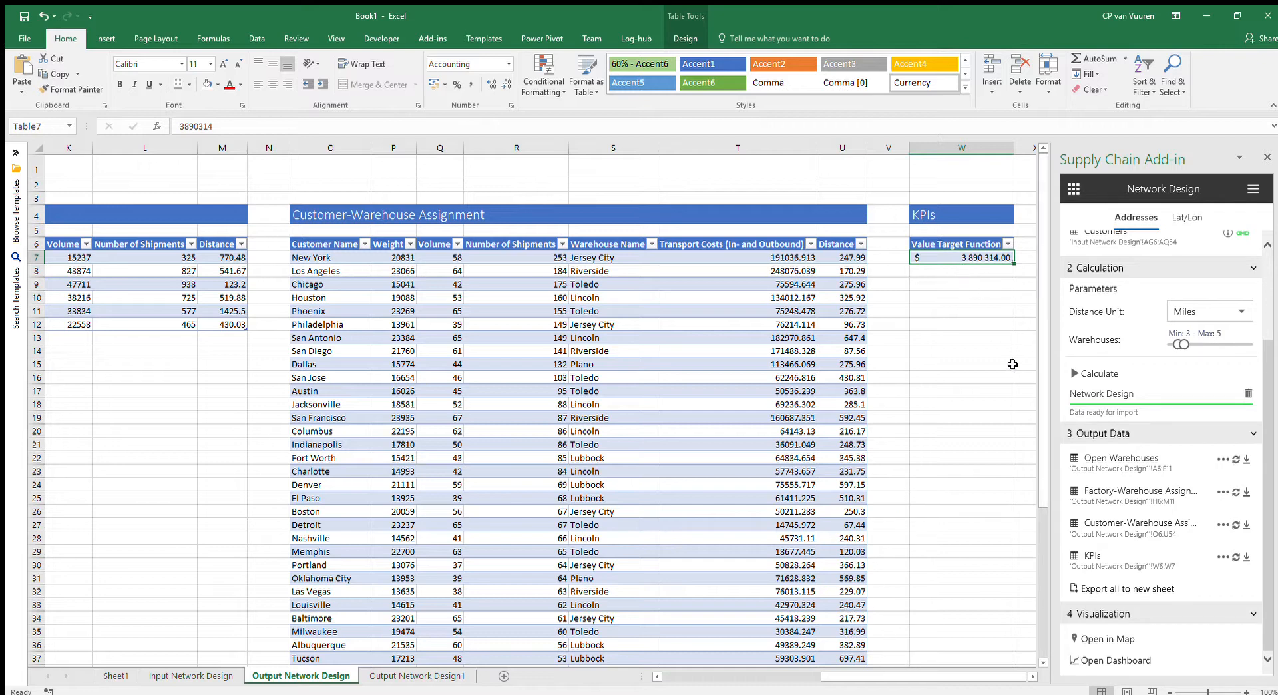
{"action": "mouse_move", "coordinate": [1043, 411]}
{"action": "left_mouse_down"}
{"action": "mouse_move", "coordinate": [1044, 472]}
{"action": "mouse_move", "coordinate": [1045, 393]}
{"action": "left_mouse_up"}
{"action": "left_click", "coordinate": [881, 499]}
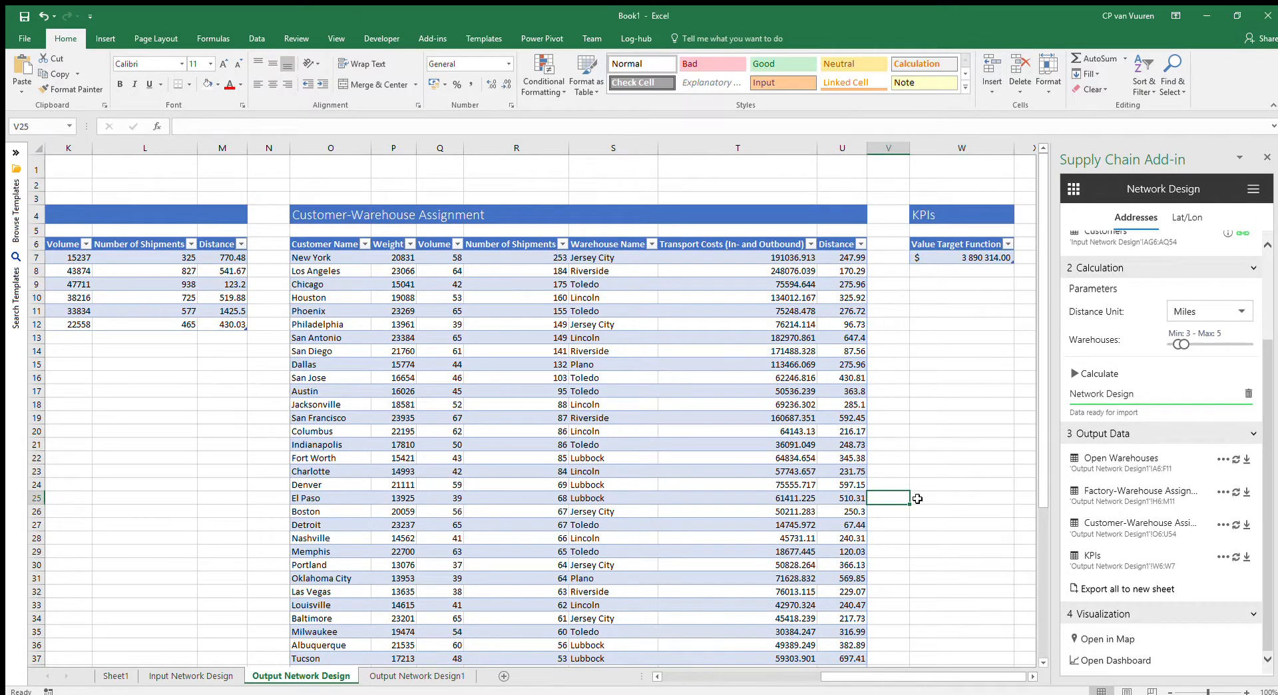
{"action": "left_click", "coordinate": [942, 443]}
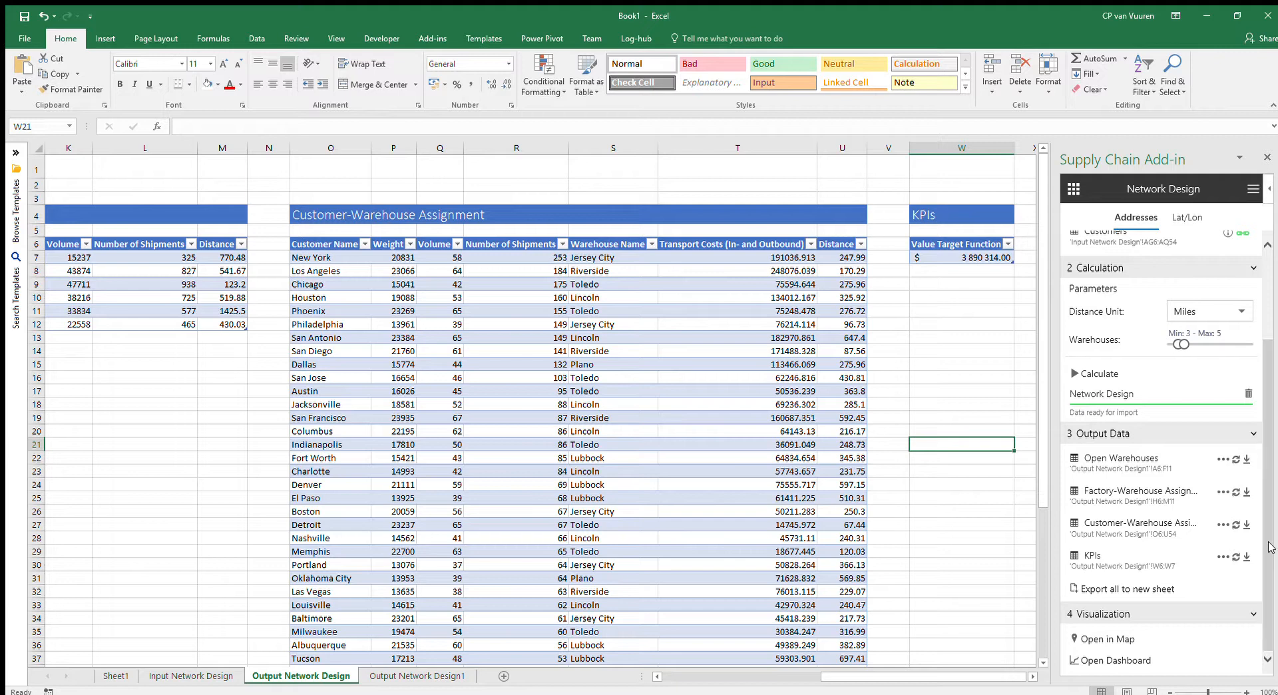
Step: Open the results in a map and place the map picture on a new sheet after Output Network Design1, zoomed to 85%
{"action": "left_click", "coordinate": [1108, 640]}
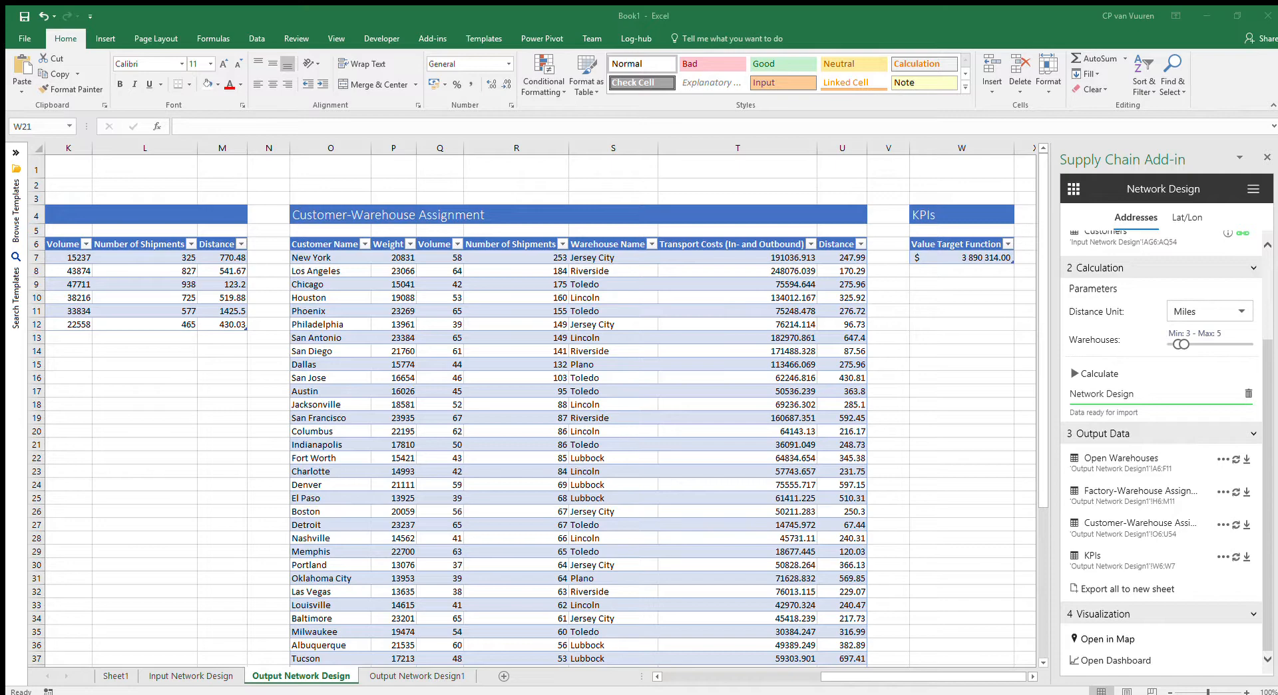
{"action": "left_click", "coordinate": [500, 673]}
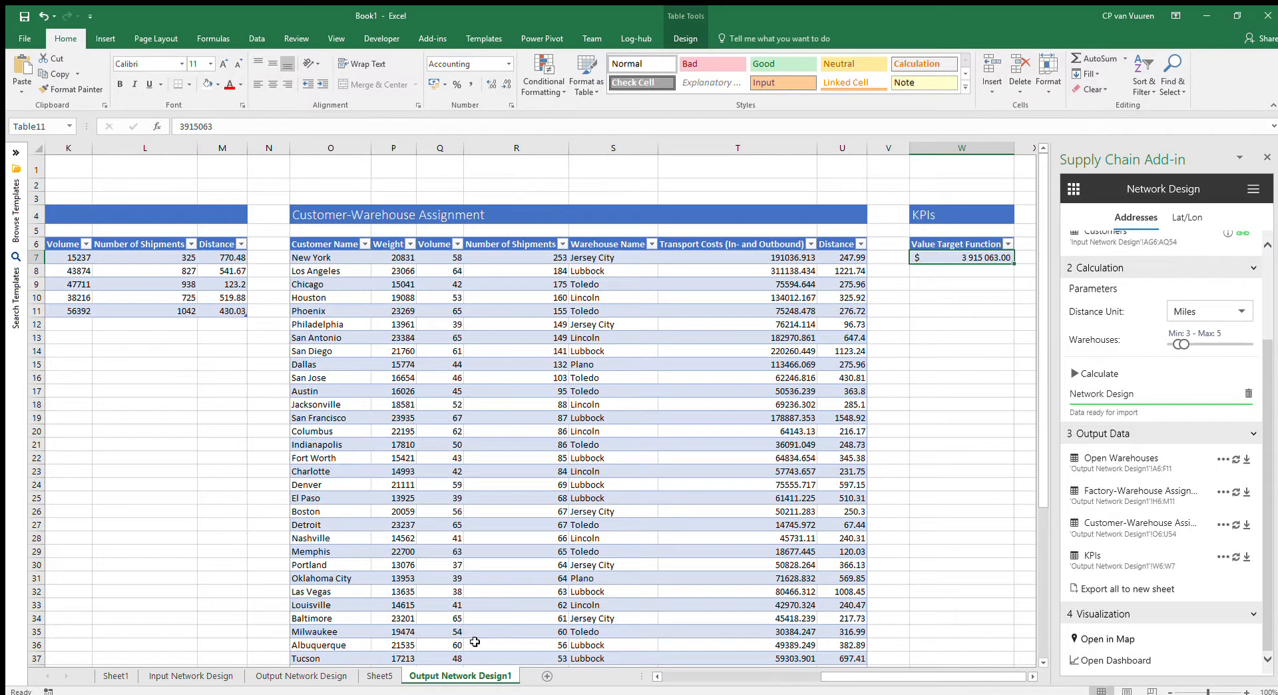
{"action": "left_click_drag", "start_coordinate": [379, 675], "coordinate": [525, 681]}
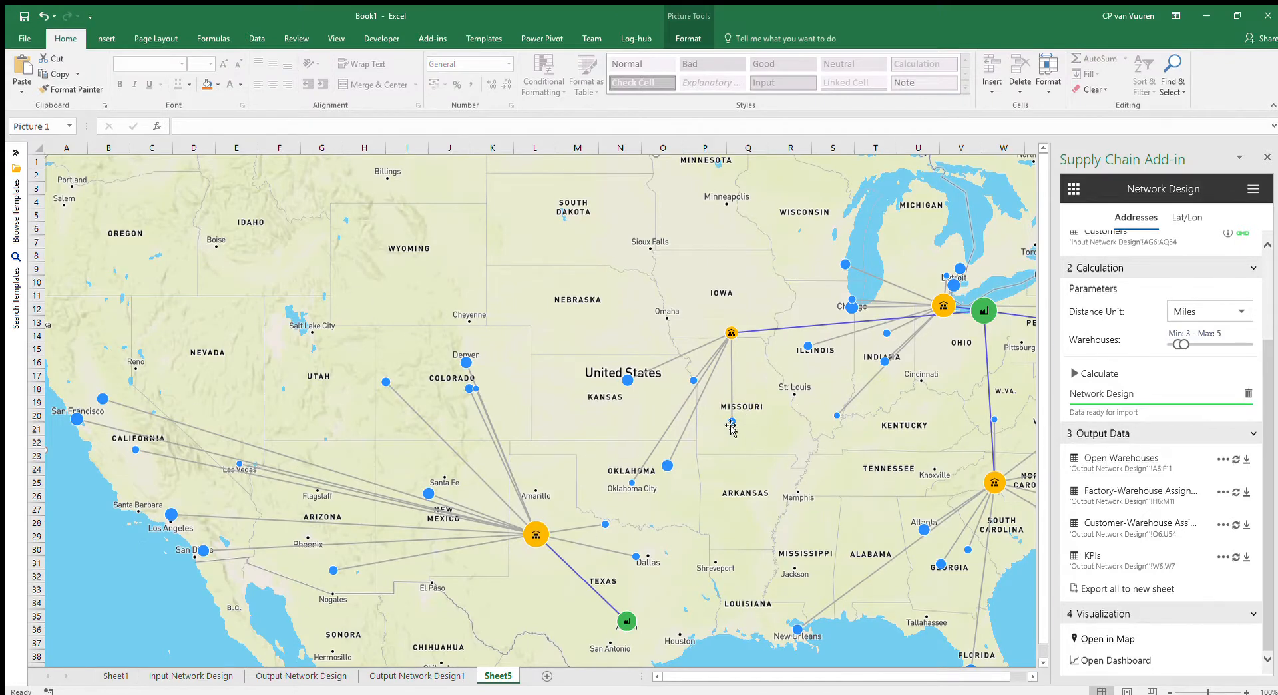
{"action": "scroll", "coordinate": [592, 476], "scroll_direction": "down", "scroll_amount": 1}
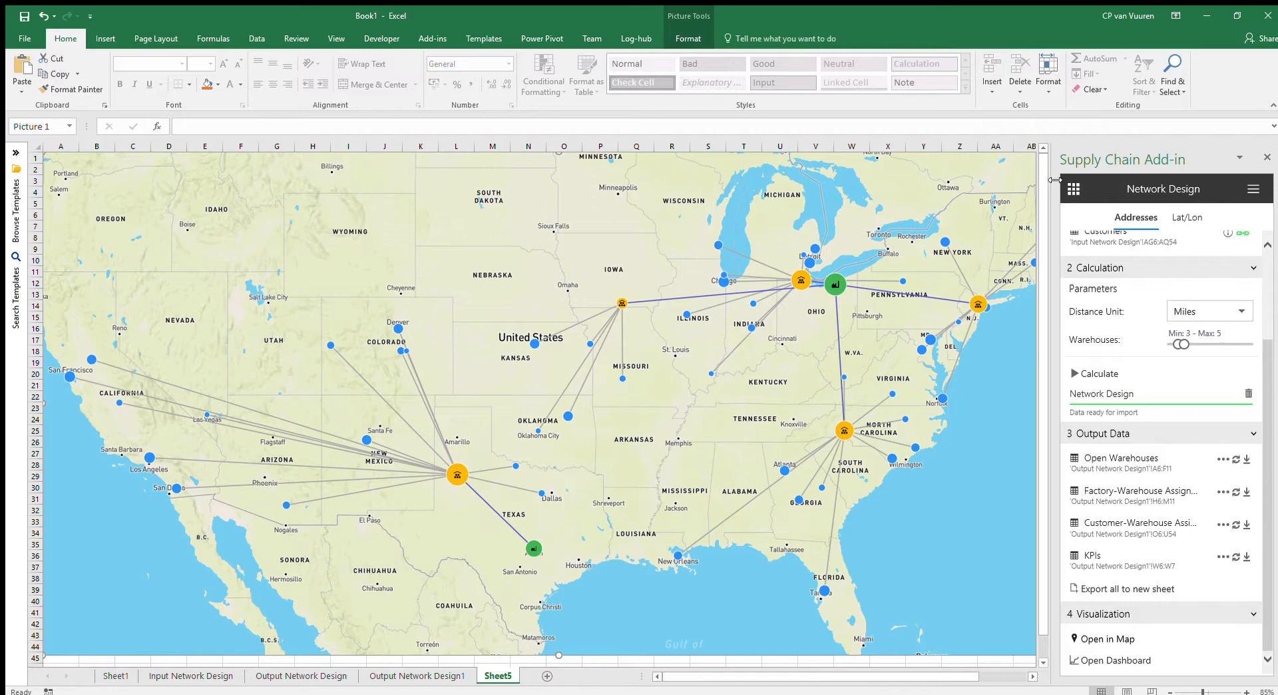
Step: Return the add-in to its home overview of functions and show Sheet1
{"action": "left_click", "coordinate": [1074, 190]}
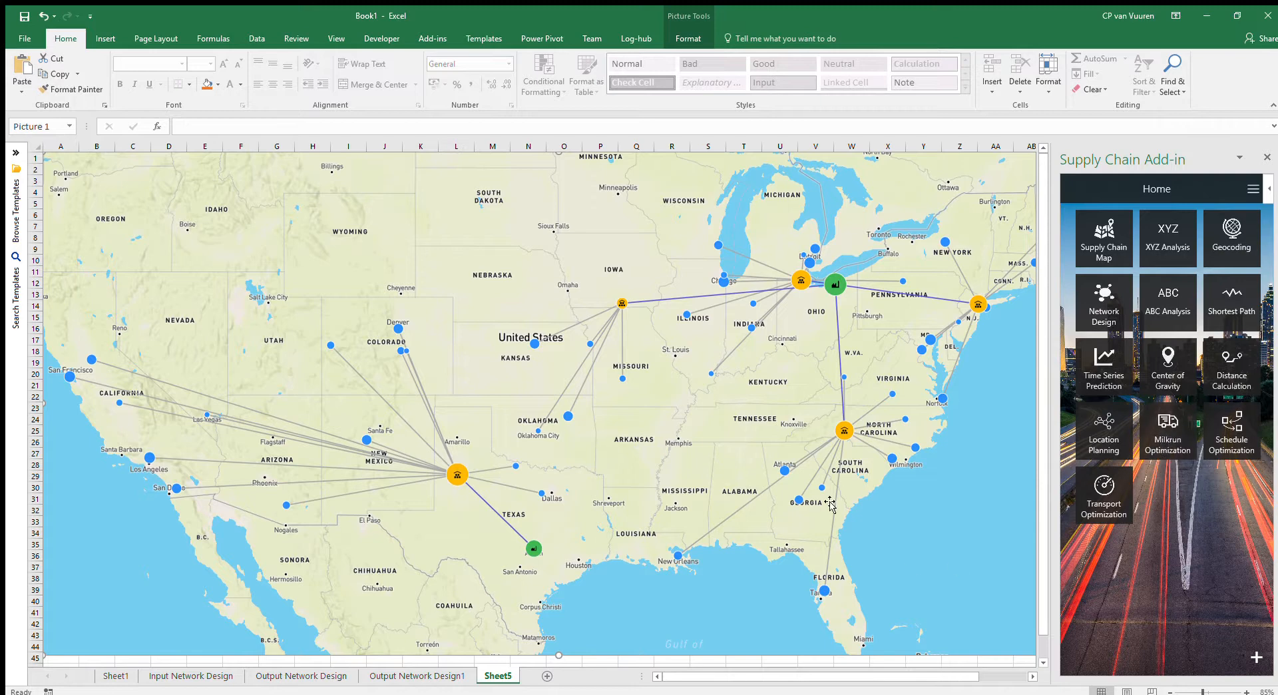
{"action": "left_click", "coordinate": [115, 676]}
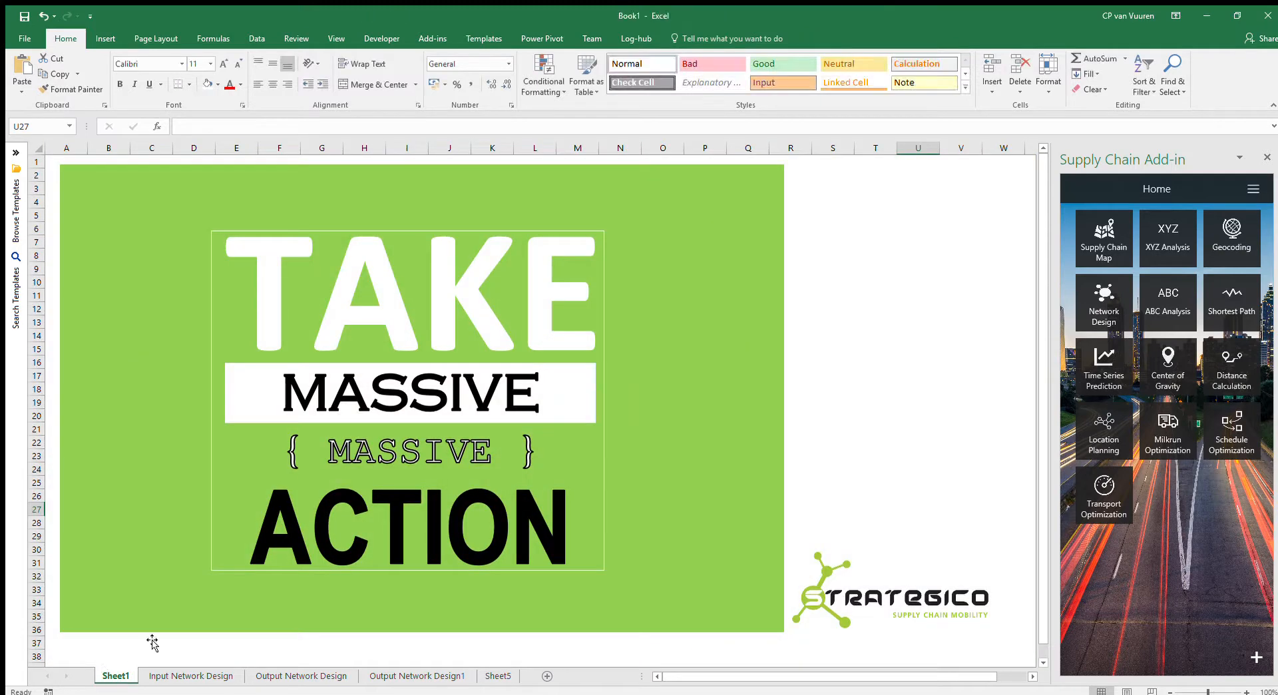